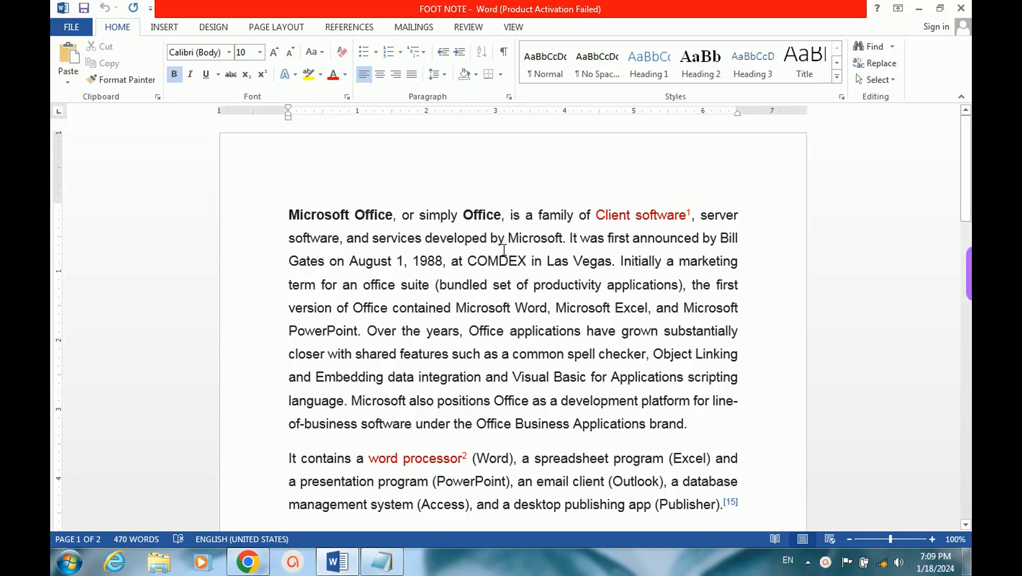
Look through the body text of the FOOT NOTE document and its red terms with reference marks.
scroll(510, 250, down, 1)
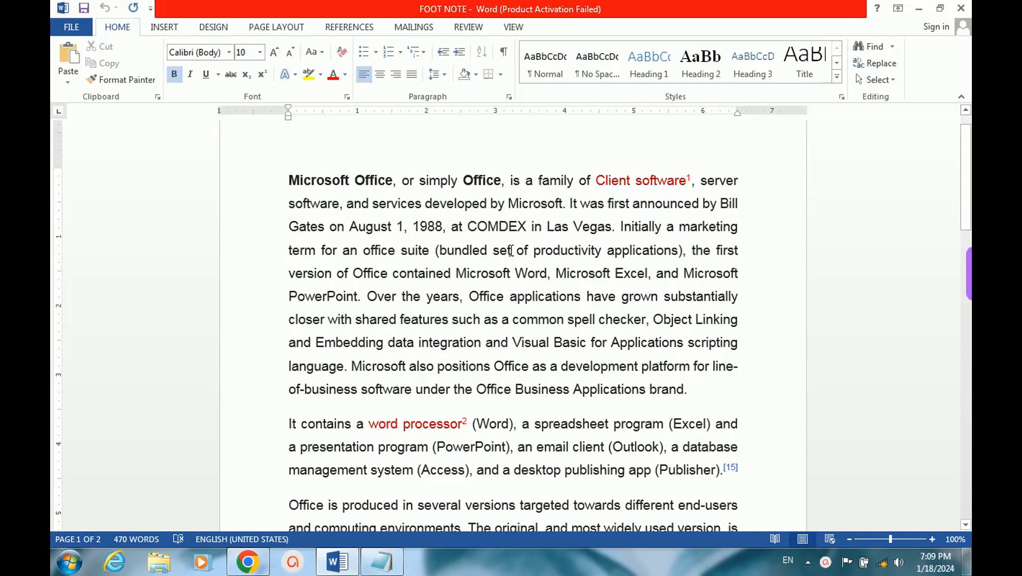
scroll(510, 250, down, 2)
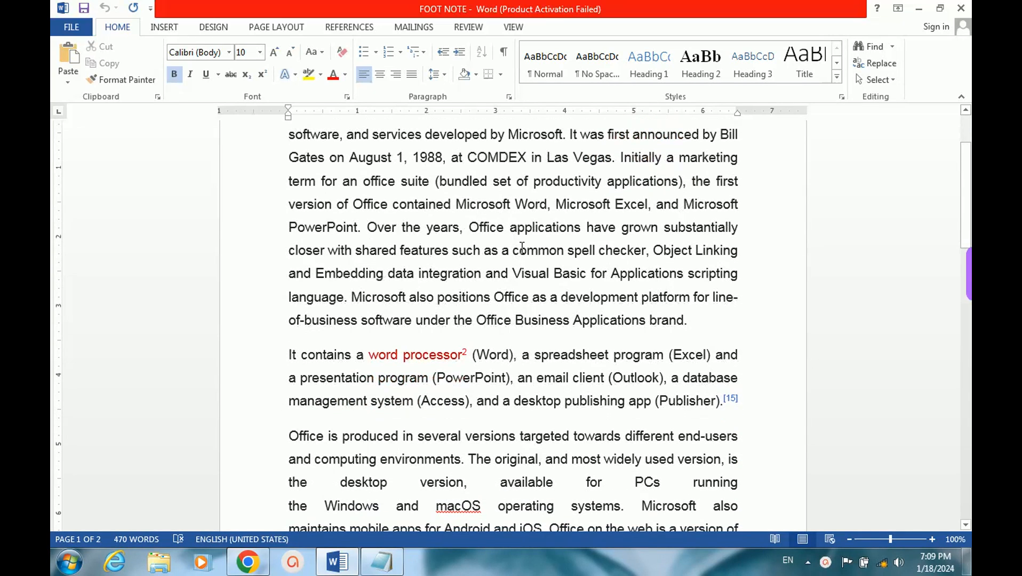
scroll(521, 247, down, 3)
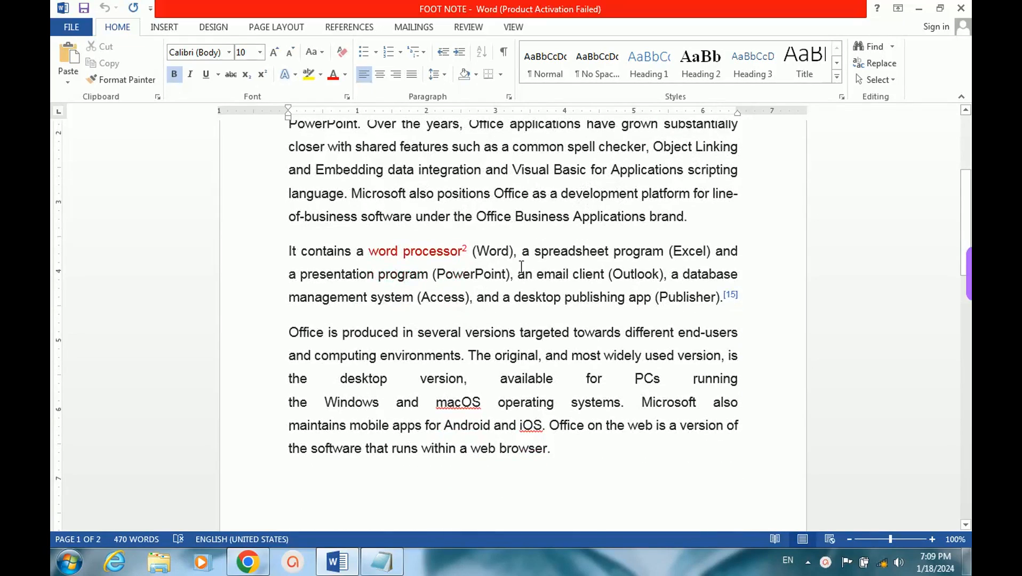
scroll(522, 265, up, 3)
scroll(521, 271, up, 3)
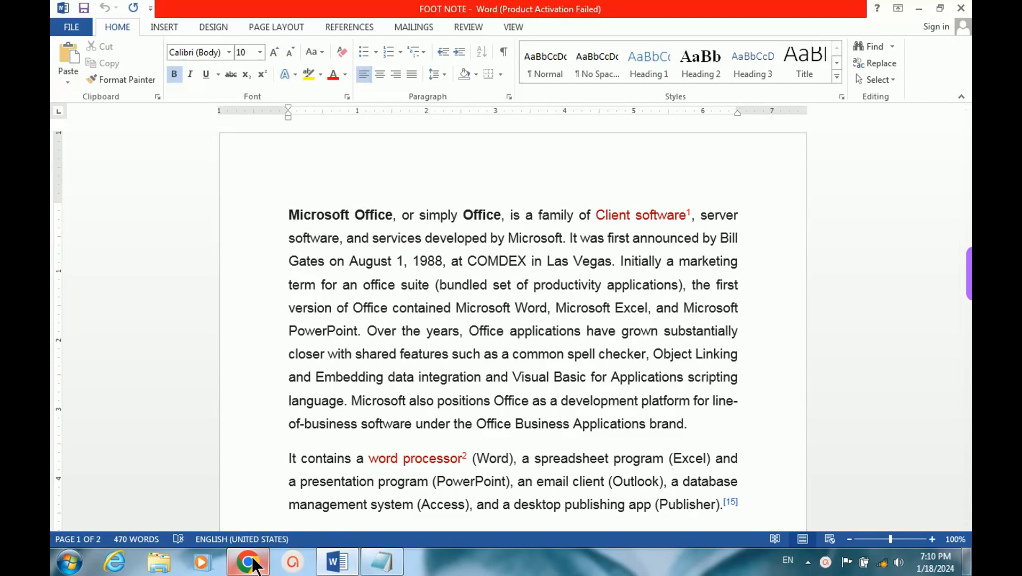
Switch to Chrome and examine the numbered citations and the References list of the Wikipedia article on personal computers.
mouse_move(251, 566)
click(235, 458)
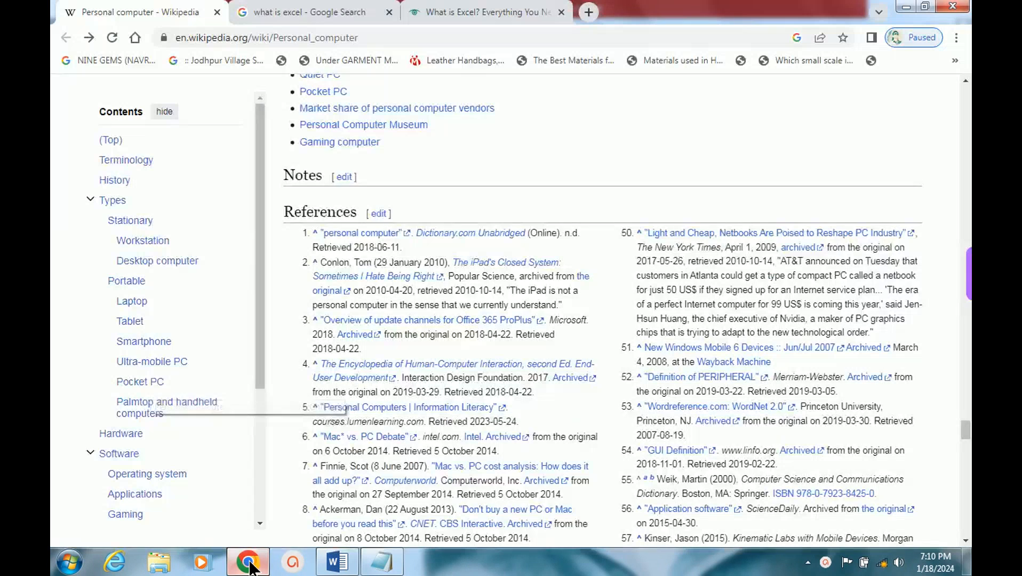
scroll(413, 338, up, 3)
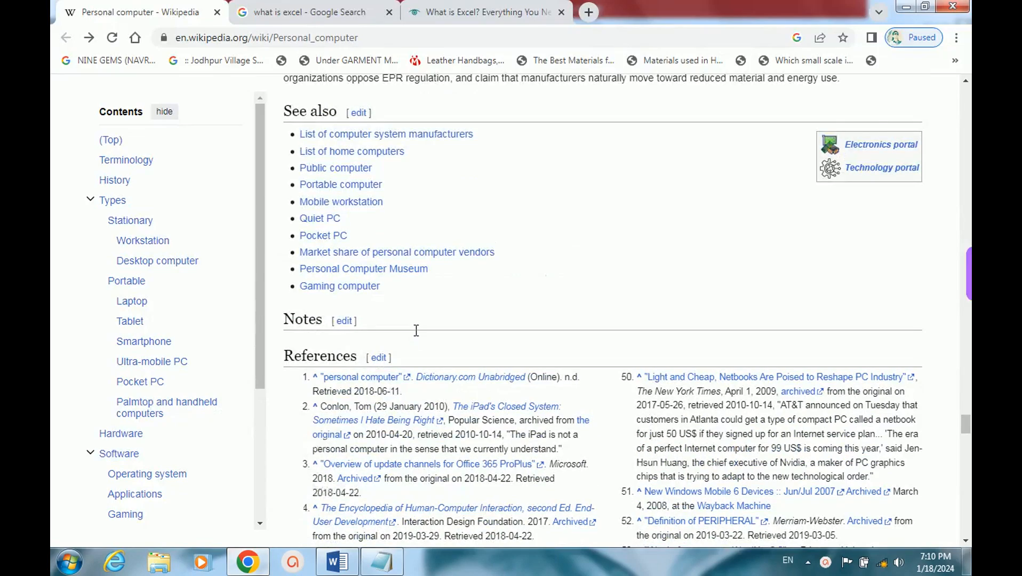
scroll(968, 109, up, 3)
scroll(968, 112, up, 15)
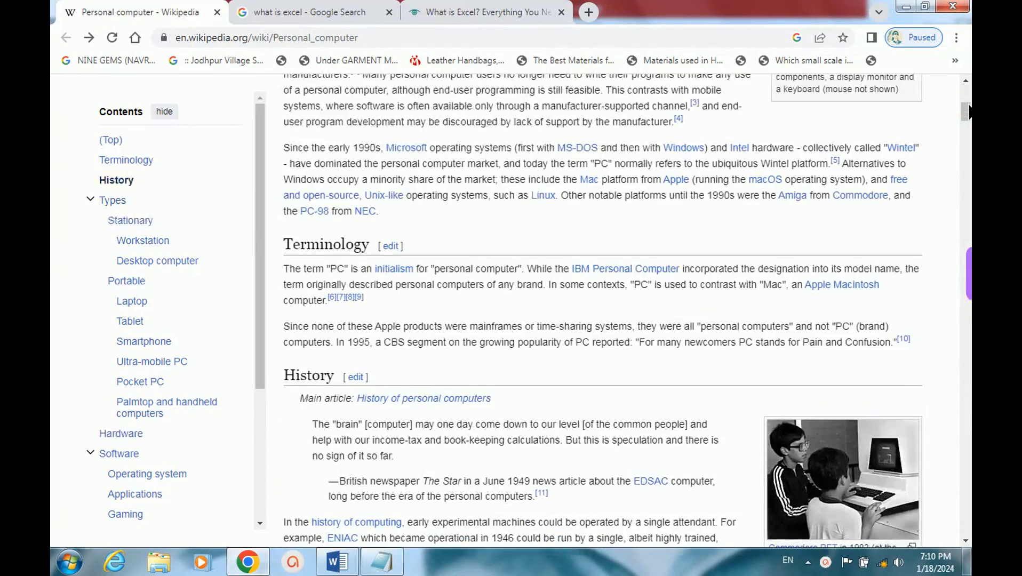
scroll(709, 207, up, 8)
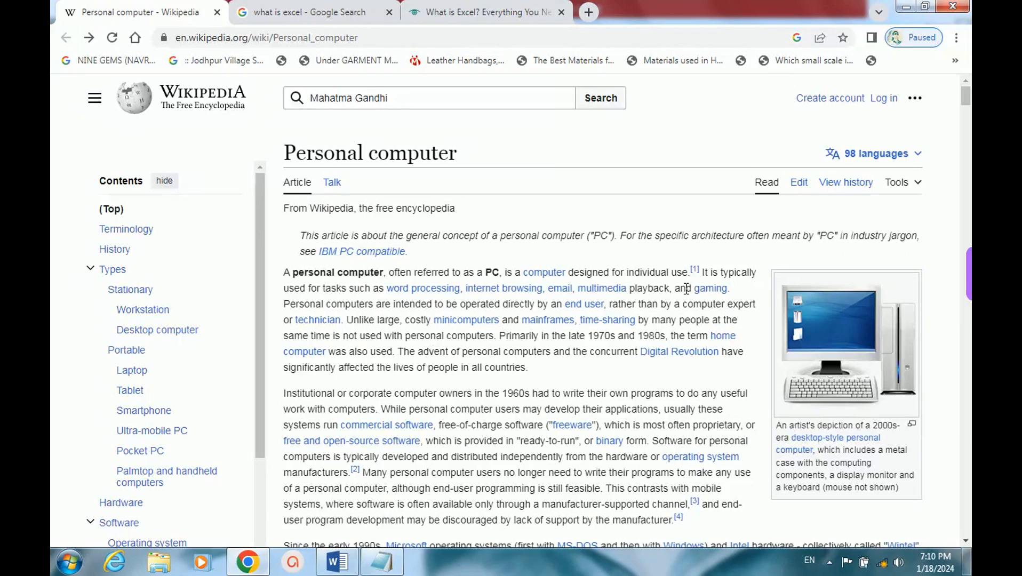
mouse_move(712, 292)
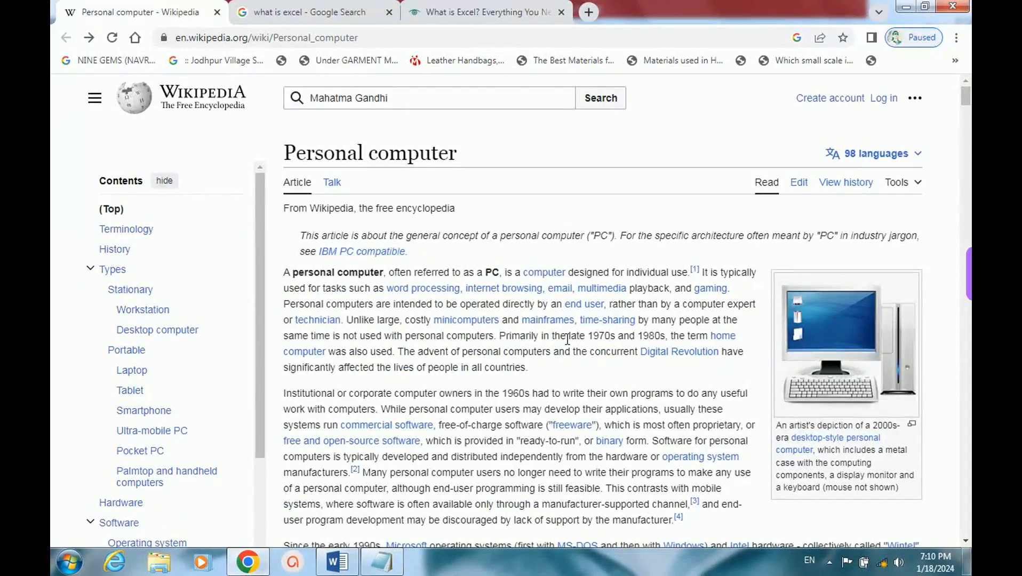
scroll(560, 342, down, 10)
scroll(561, 346, down, 20)
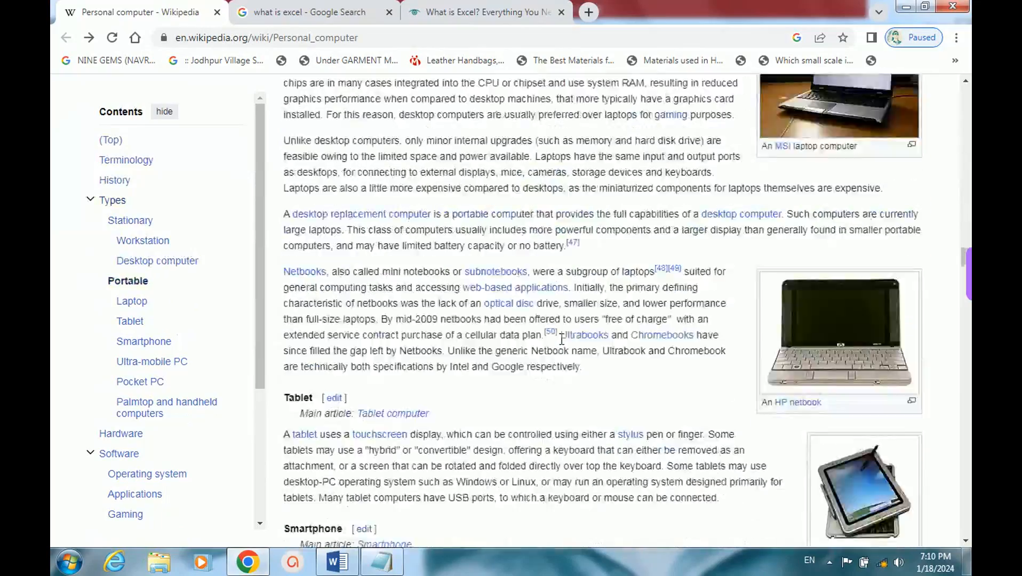
scroll(559, 338, down, 20)
scroll(558, 338, down, 20)
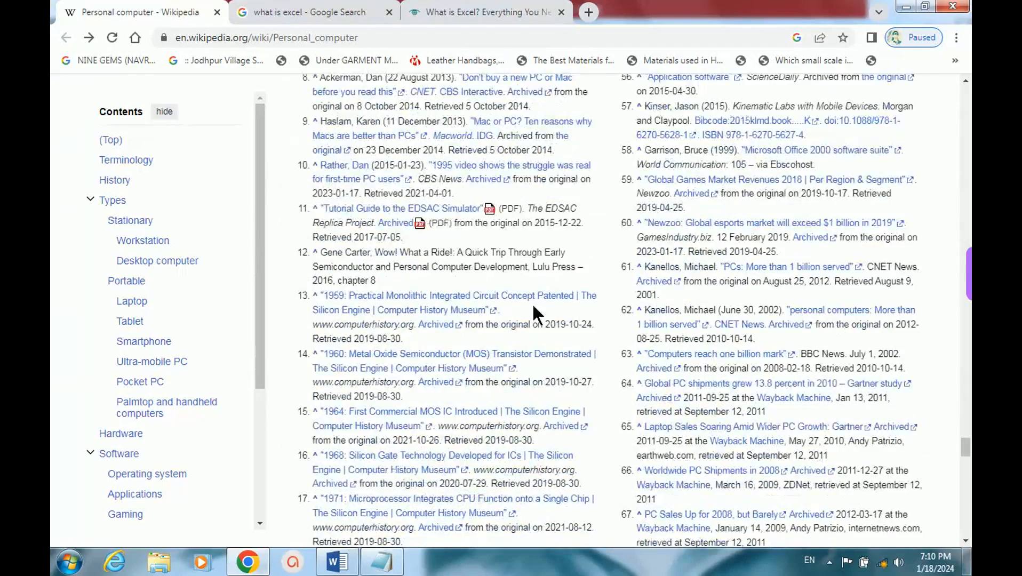
scroll(533, 307, up, 9)
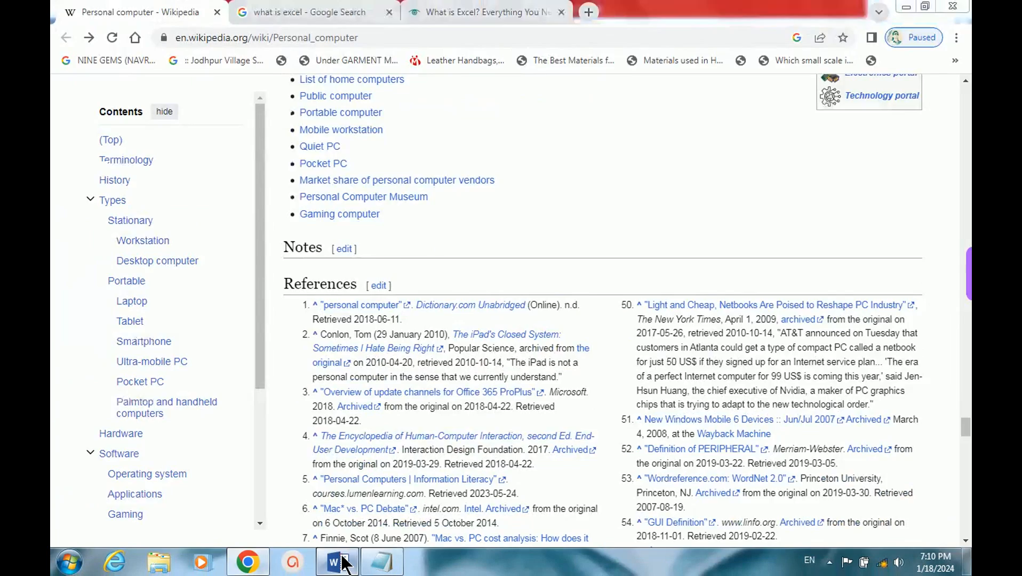
Switch back to the FOOT NOTE document in Word and examine the highlighted footnotes below the body text.
click(337, 561)
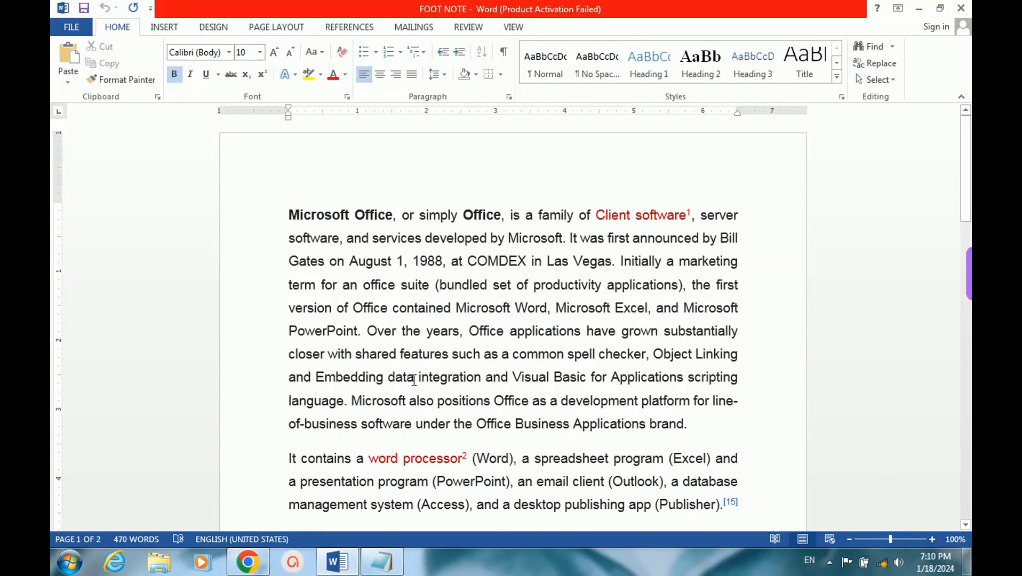
scroll(427, 297, down, 5)
scroll(429, 297, up, 5)
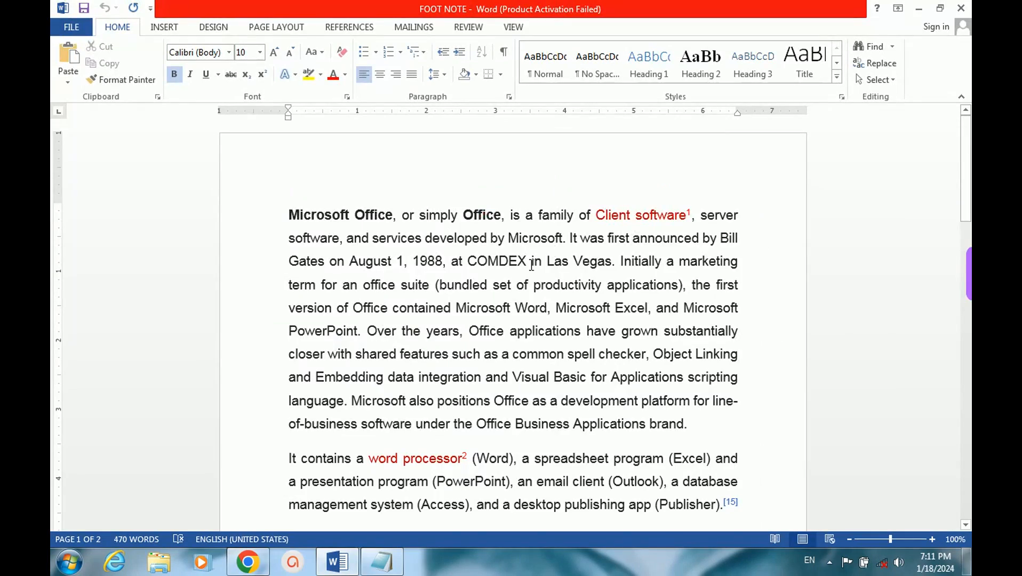
scroll(511, 302, down, 3)
scroll(511, 303, down, 2)
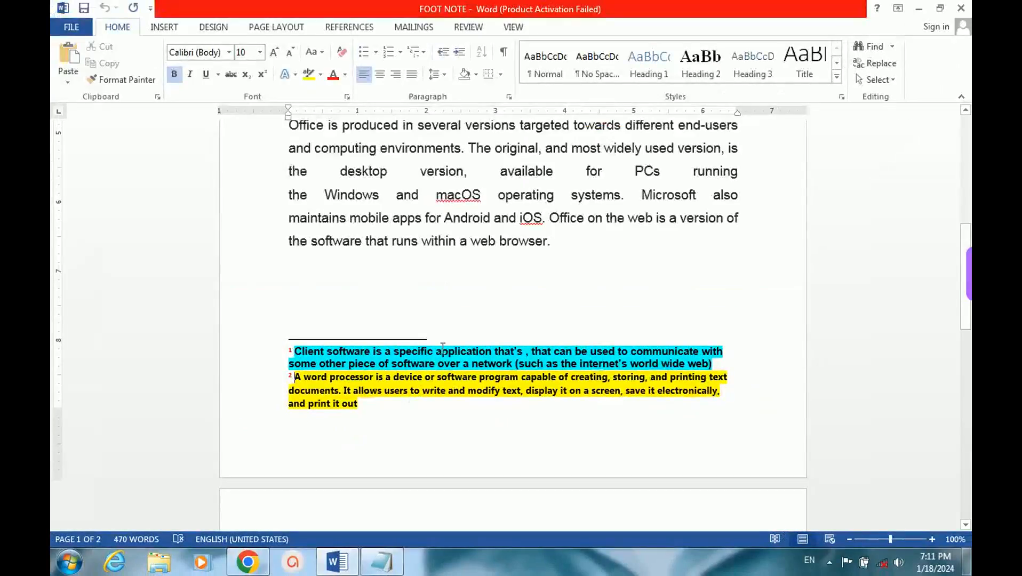
scroll(486, 261, up, 5)
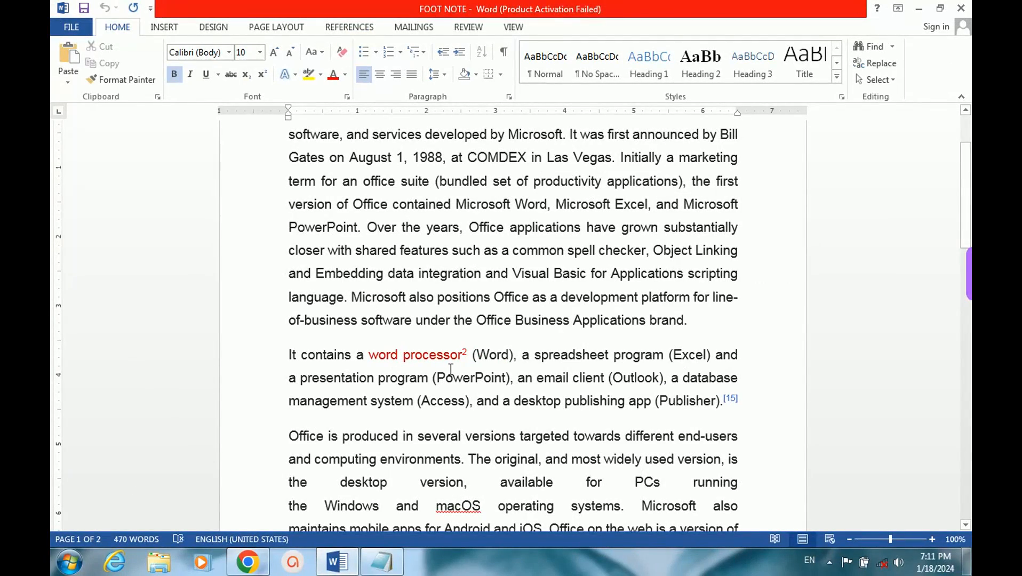
scroll(421, 389, down, 1)
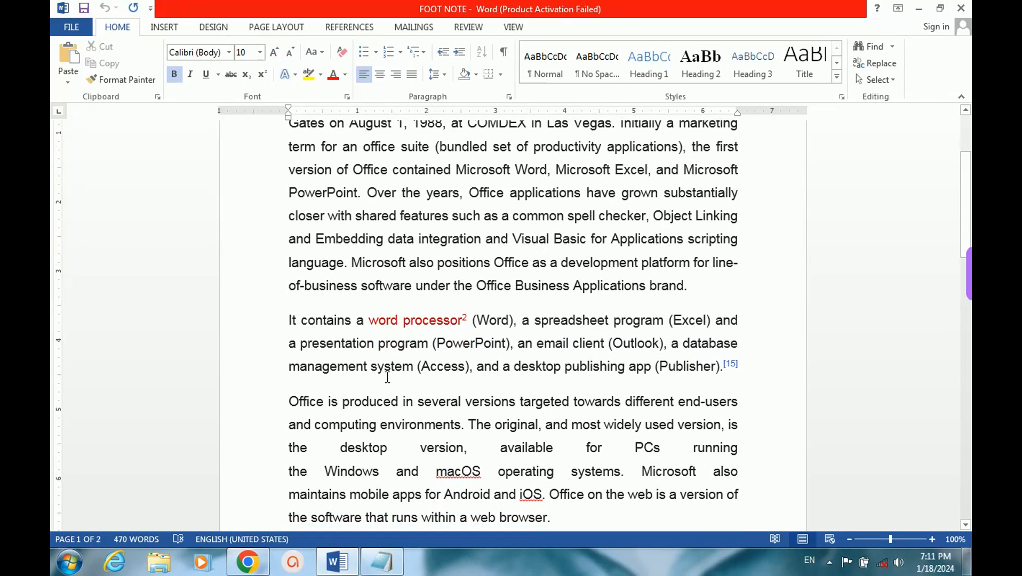
scroll(403, 358, down, 3)
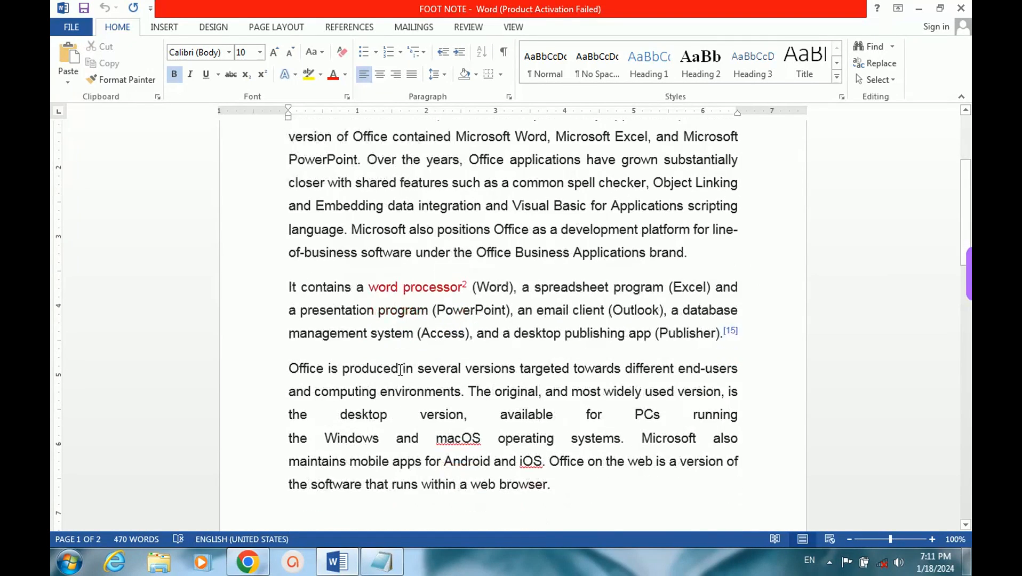
scroll(404, 347, up, 2)
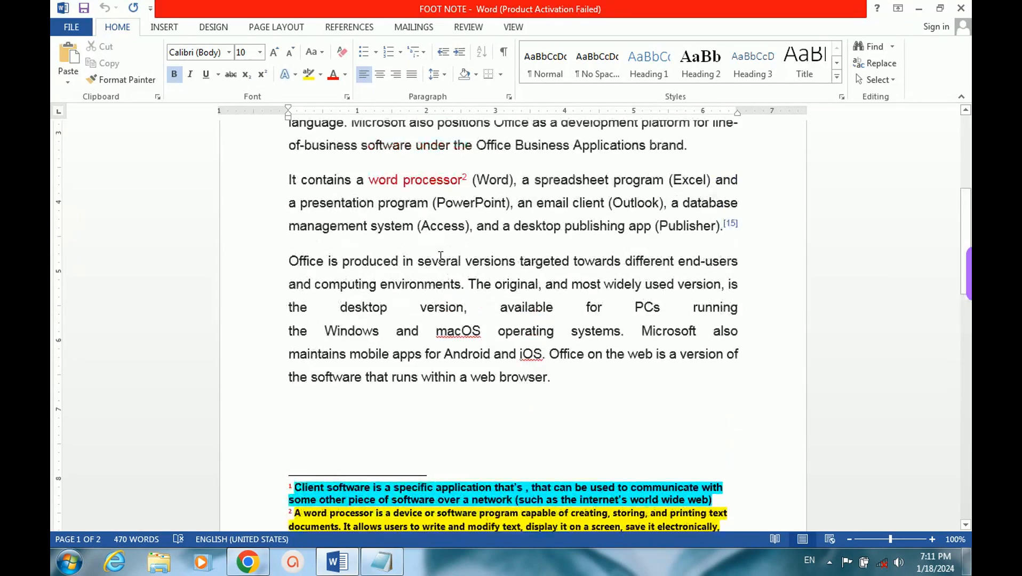
scroll(395, 373, down, 3)
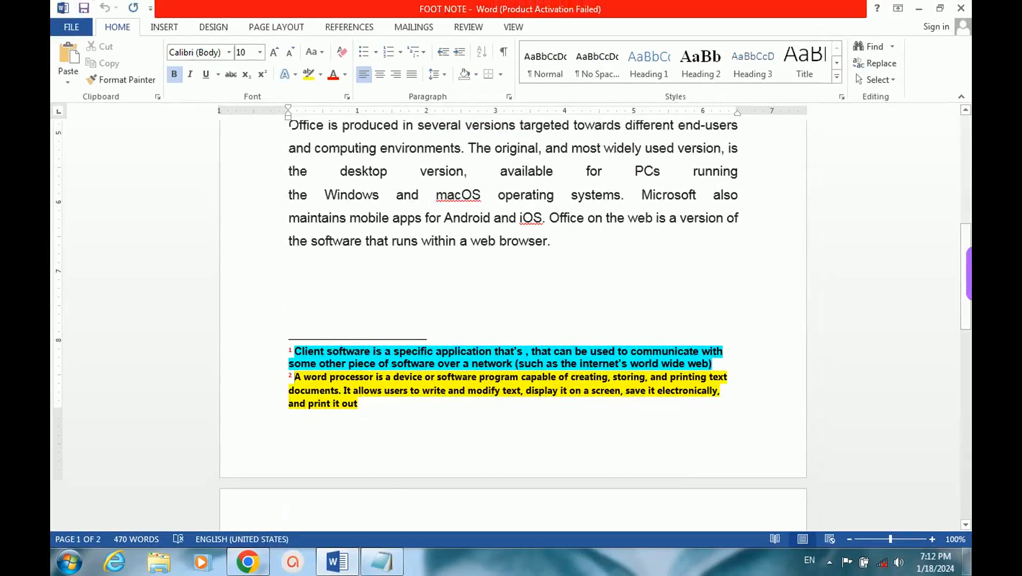
scroll(453, 229, up, 2)
scroll(454, 229, up, 4)
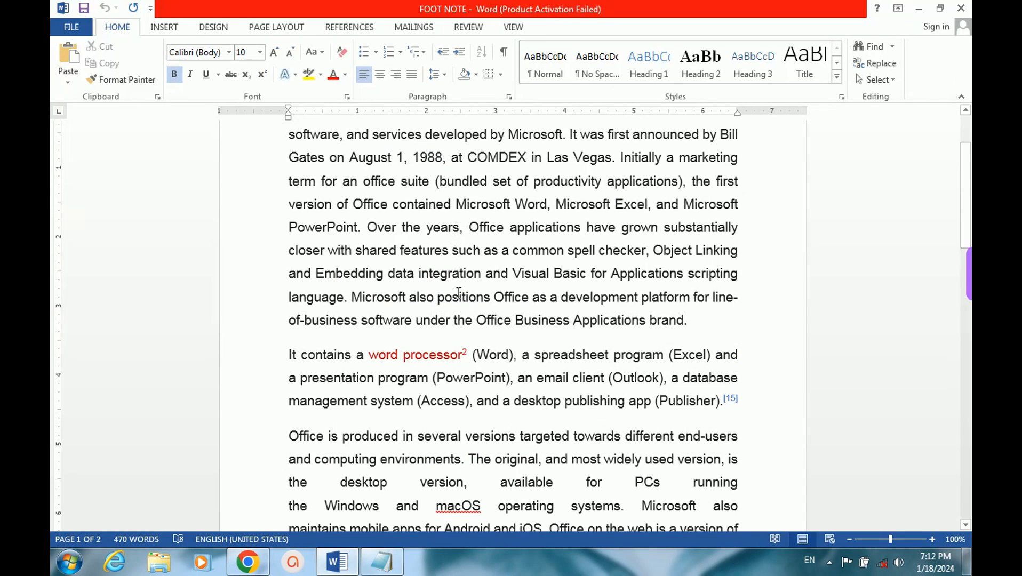
scroll(458, 293, up, 3)
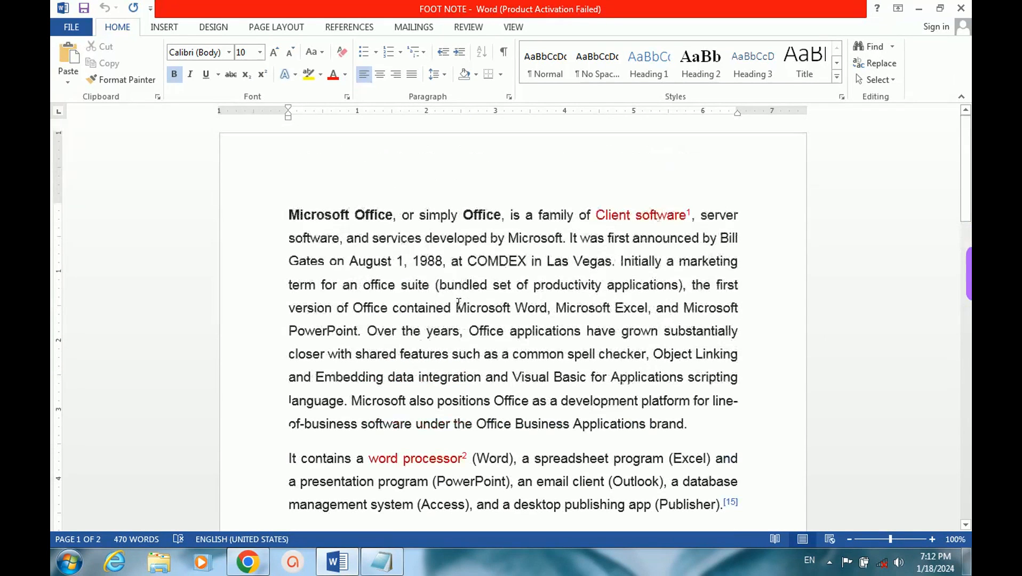
Compare the reference marks after "Client software" and "word processor" with their matching footnotes at the end of the page.
scroll(481, 342, down, 1)
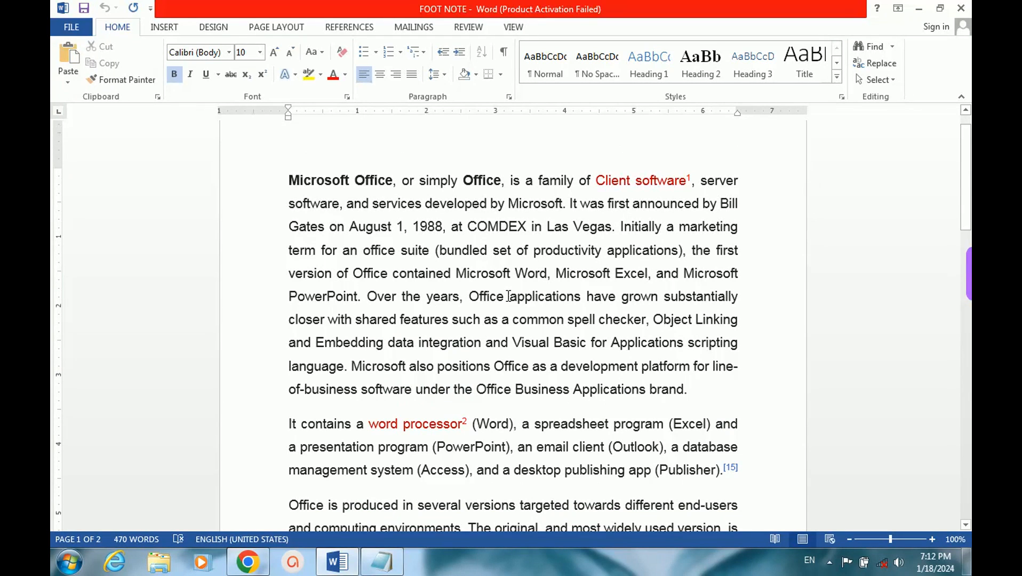
scroll(508, 296, down, 1)
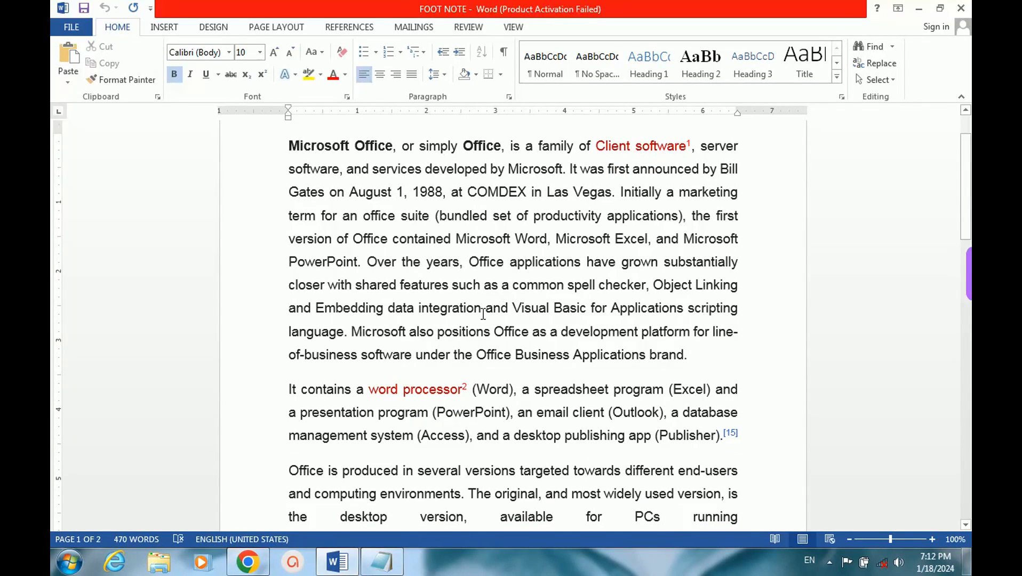
scroll(507, 299, down, 1)
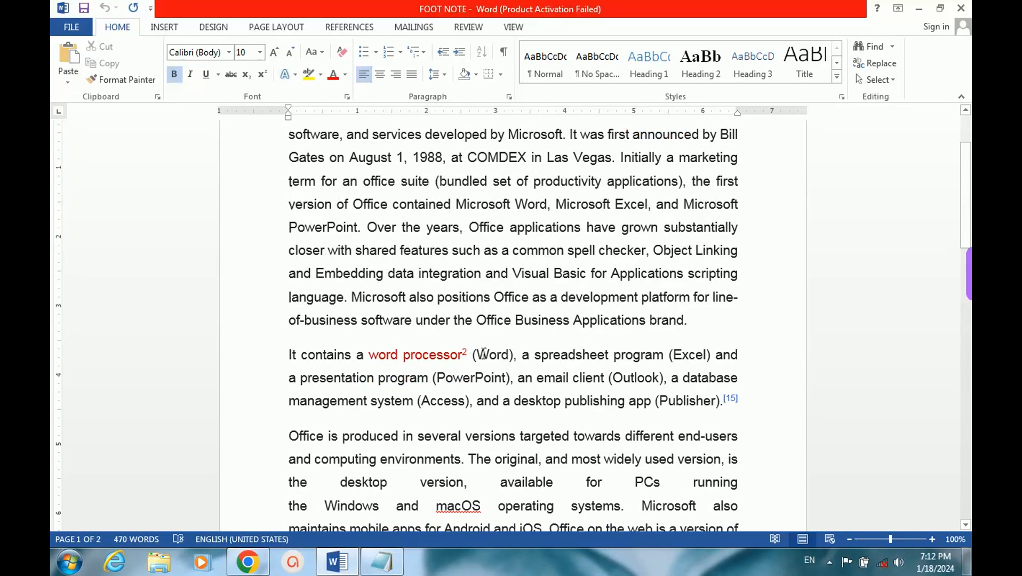
scroll(566, 350, up, 3)
scroll(595, 342, down, 3)
scroll(640, 320, up, 3)
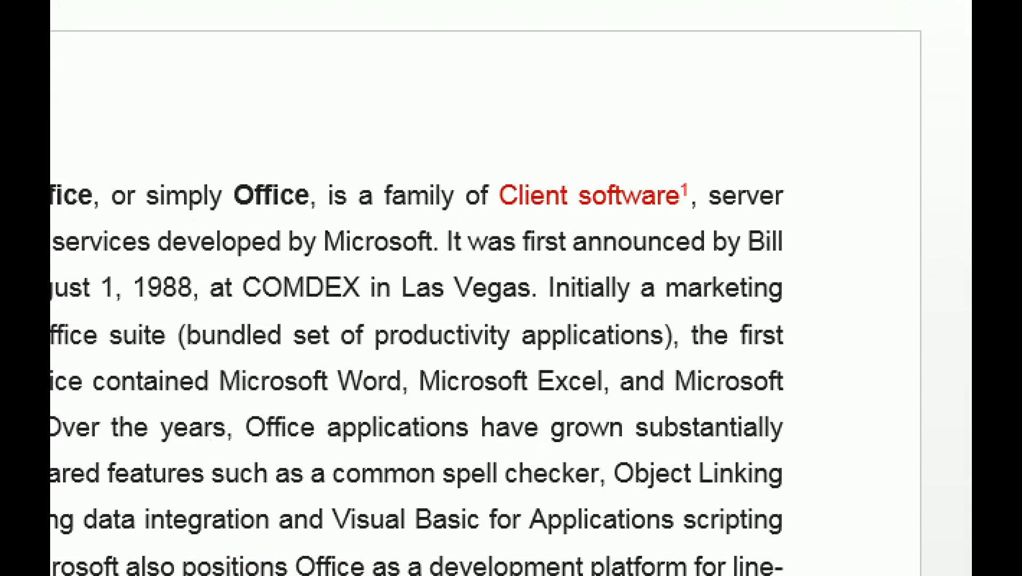
scroll(588, 301, down, 10)
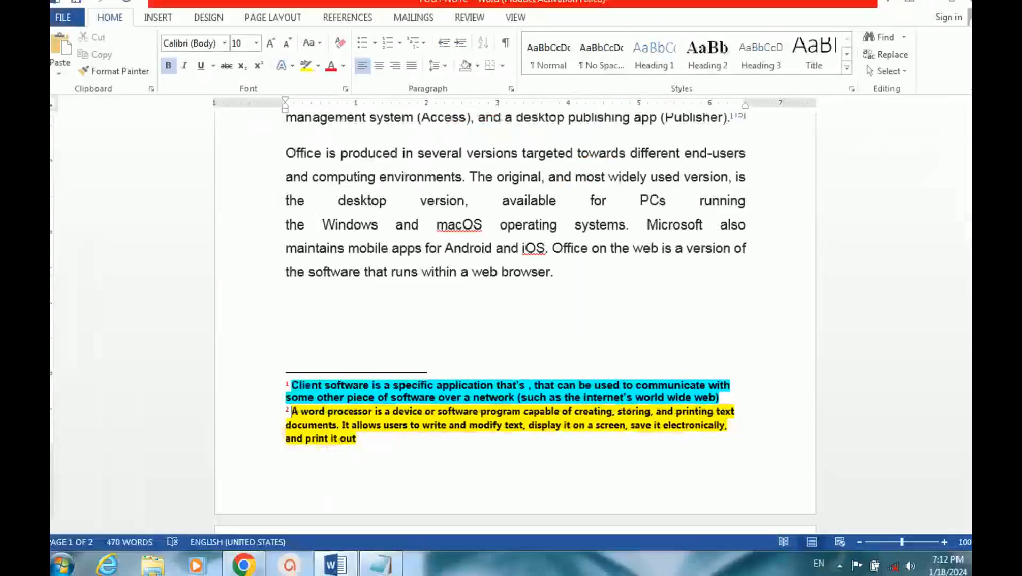
scroll(614, 275, up, 10)
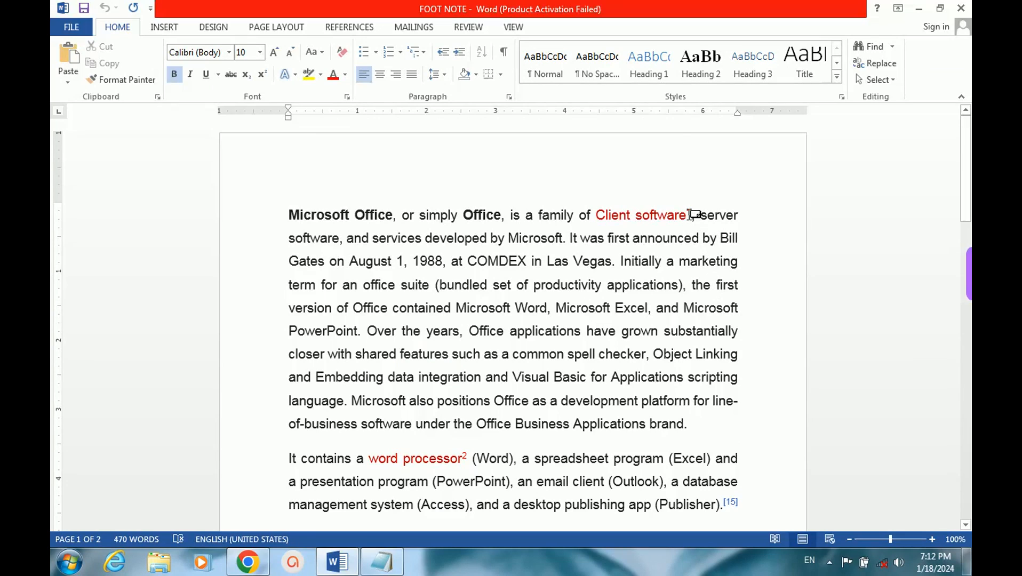
mouse_move(689, 212)
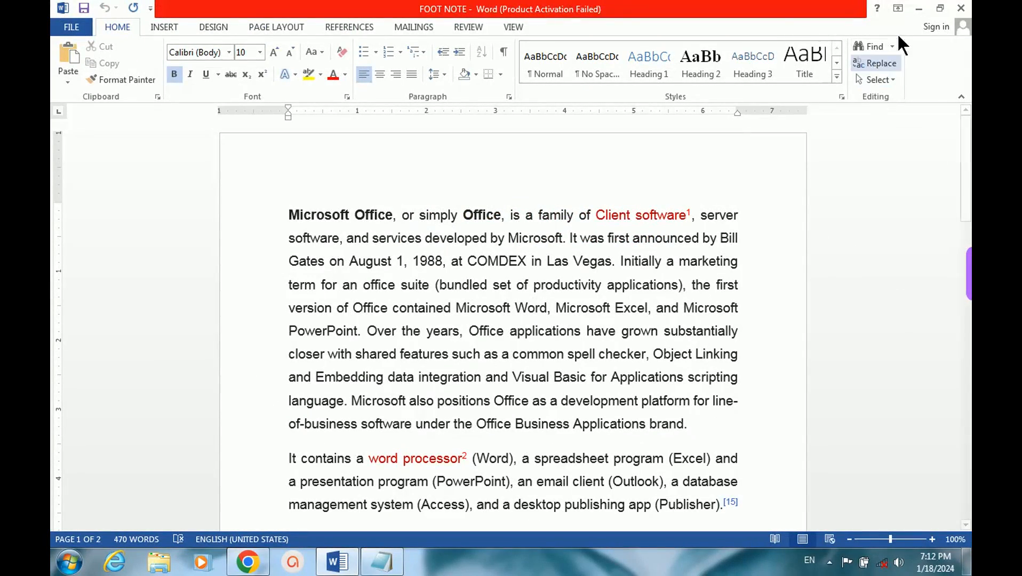
Minimize the FOOT NOTE document, show the desktop and open the TEST-FOOT NOTE Word document.
click(918, 8)
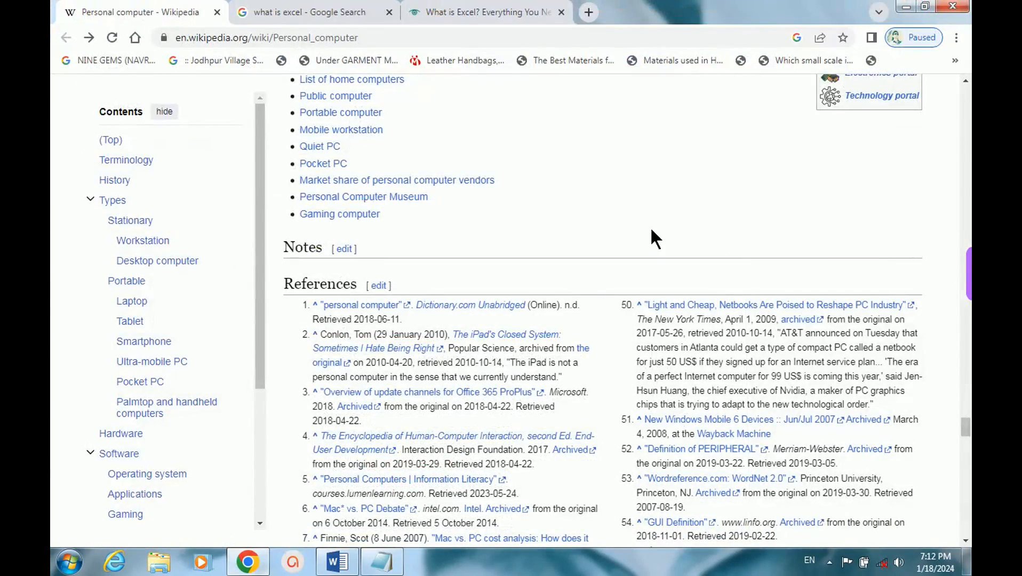
key(super+d)
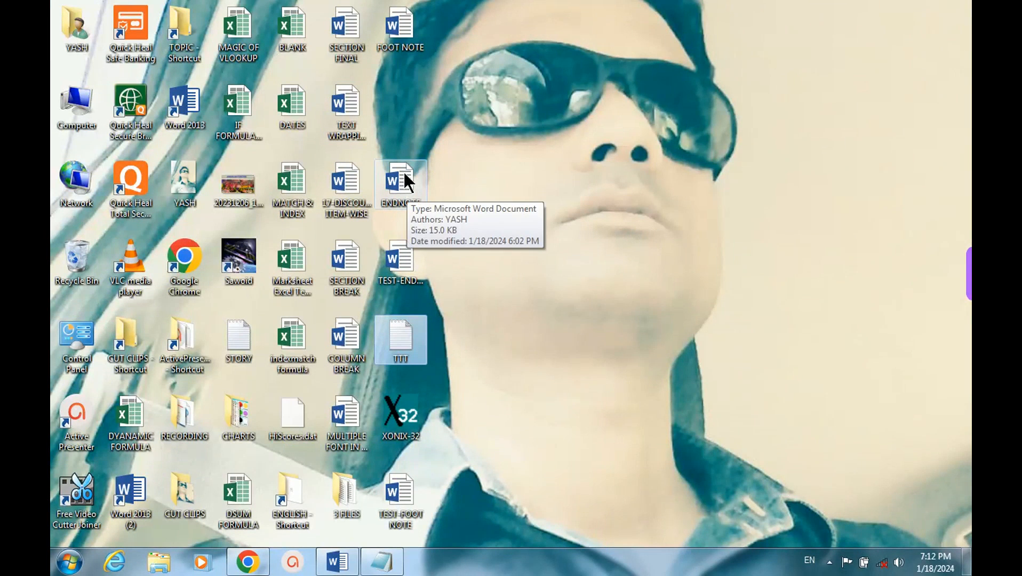
double_click(403, 491)
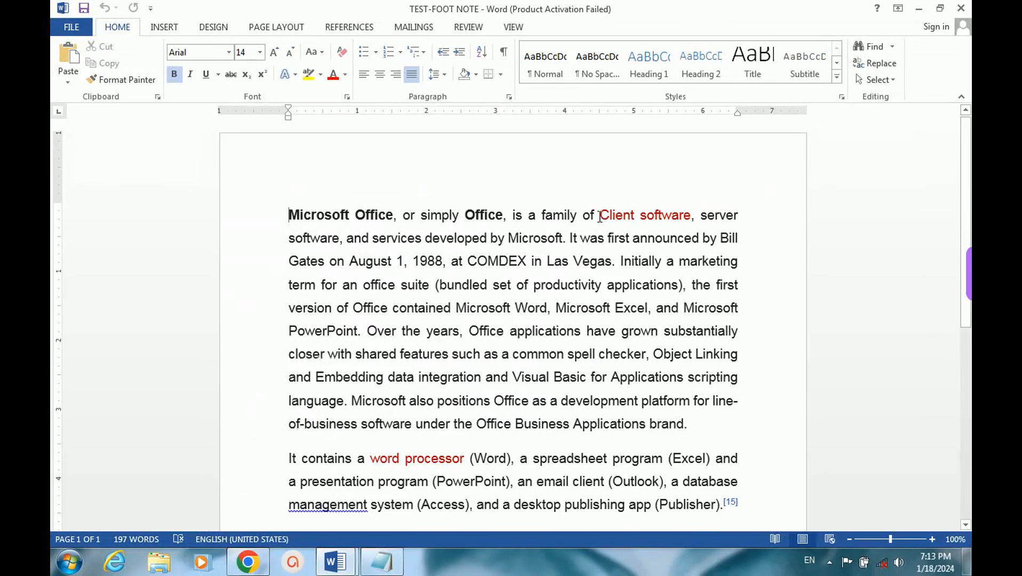
Insert a footnote for the red text "Client software" in the first paragraph.
drag(599, 216, 678, 219)
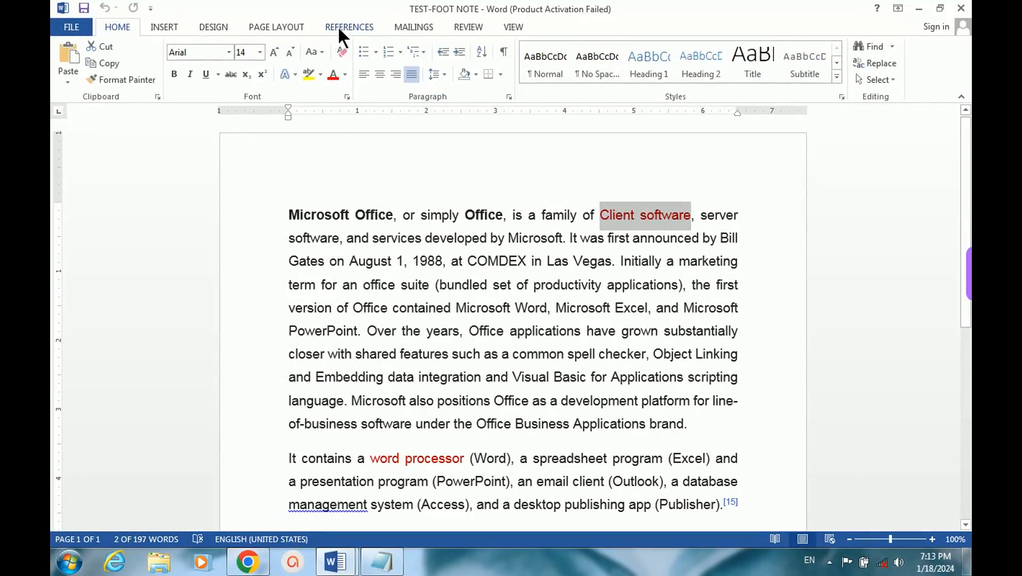
click(402, 50)
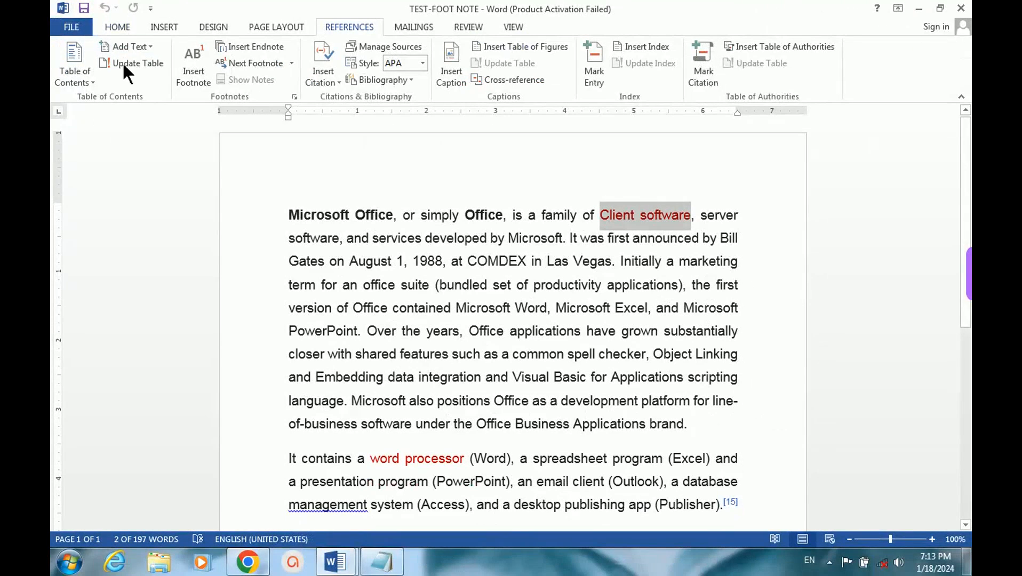
click(189, 70)
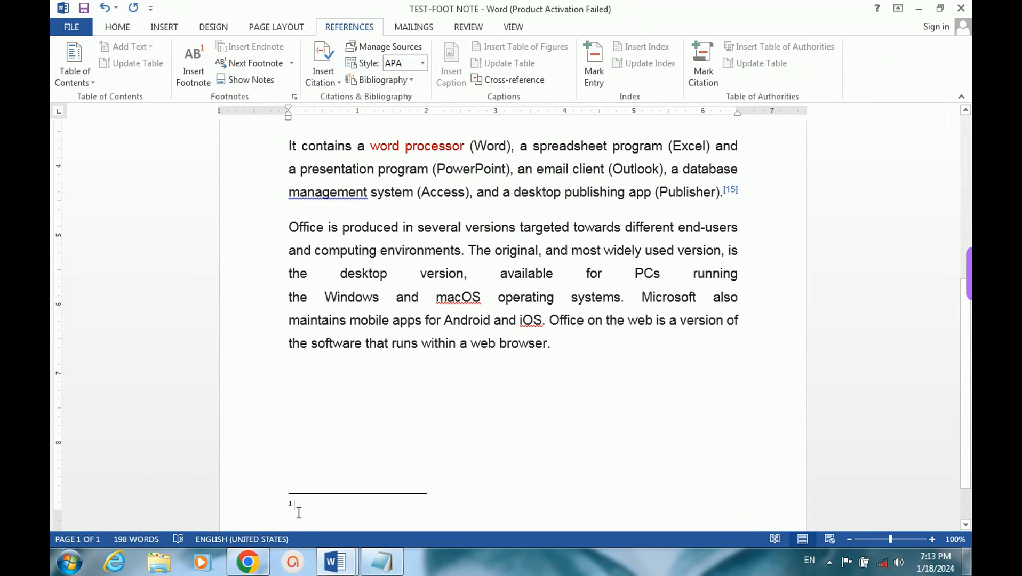
Fill the first footnote with the definition running from "Client Software means that portion of the software" to "the Server Software via the Internet.".
scroll(499, 337, up, 4)
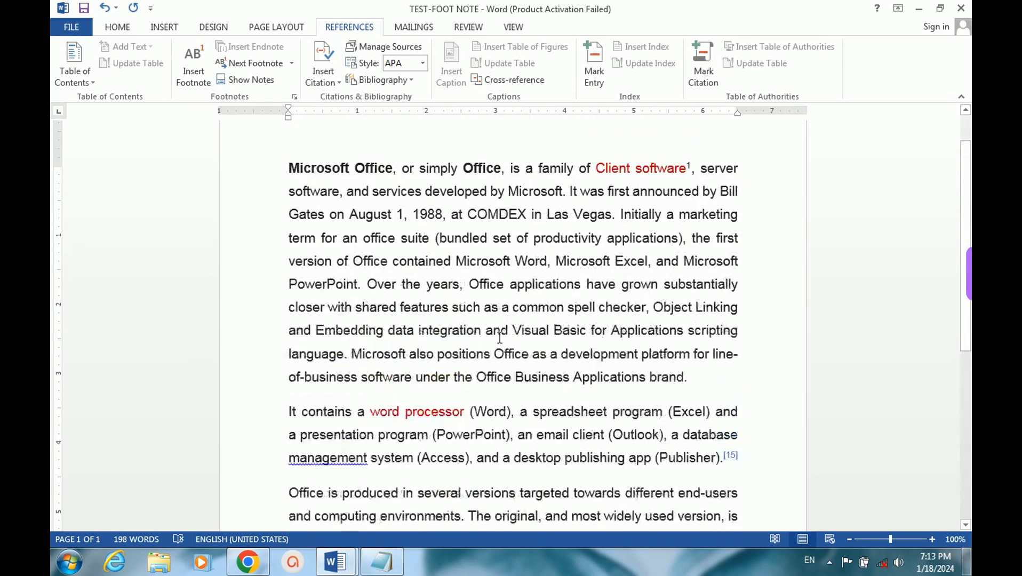
scroll(494, 344, down, 5)
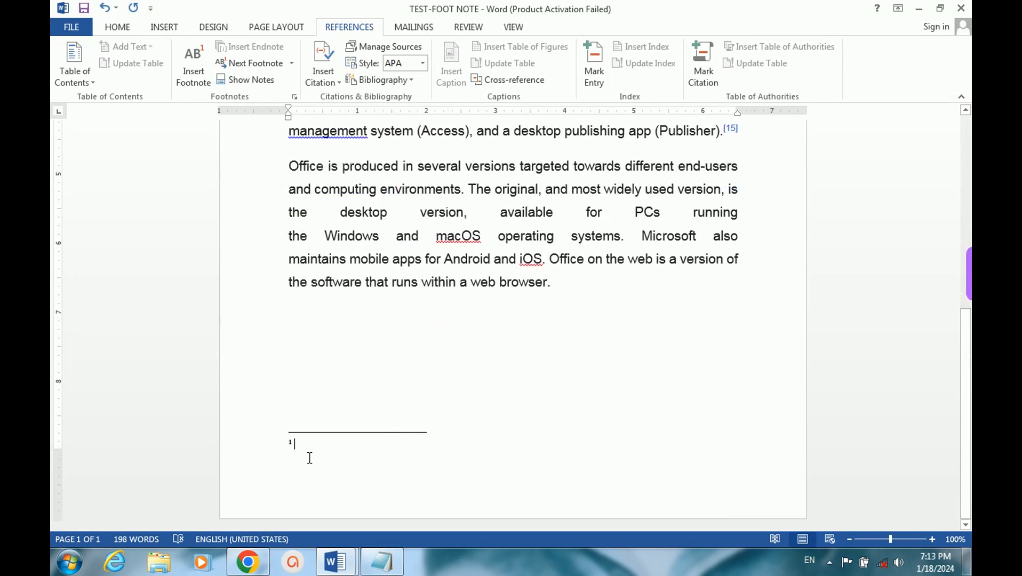
text(Client Software means that portion of the software to be distributed to End Users for installation on personal computers or other devices and designed to enable such end users to remotely access, and interact with, the Server Software via the Internet.)
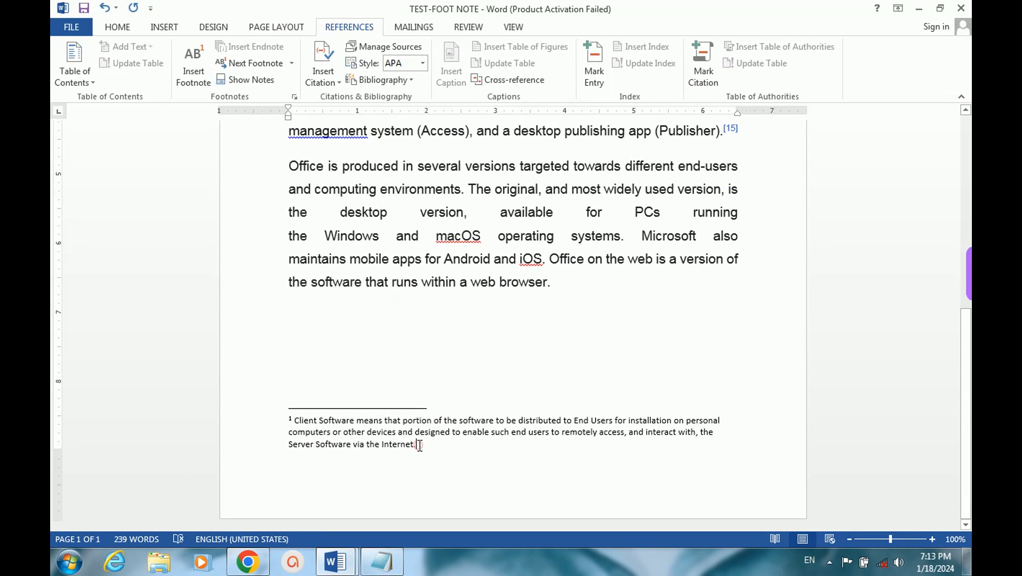
scroll(483, 400, up, 5)
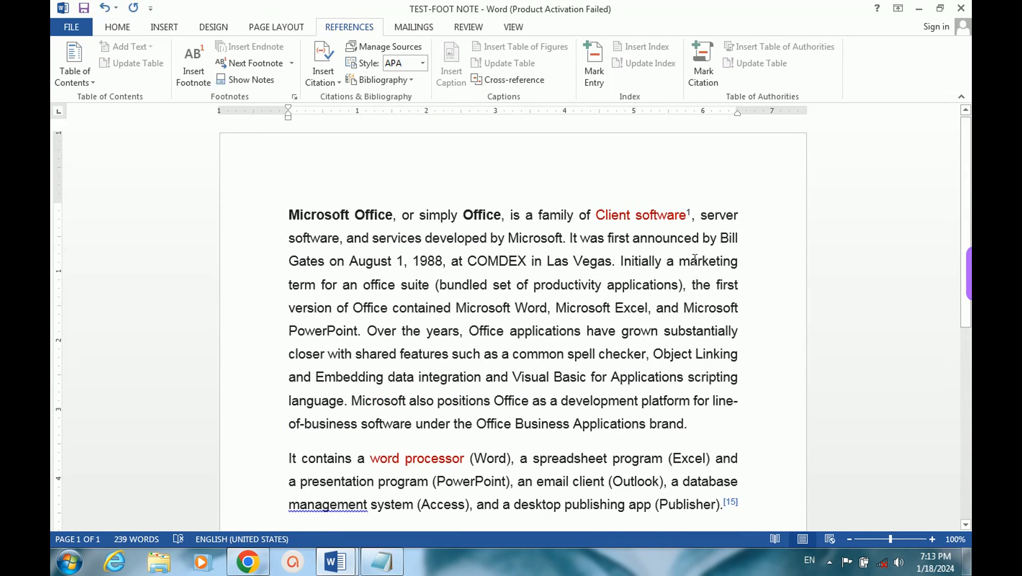
mouse_move(691, 213)
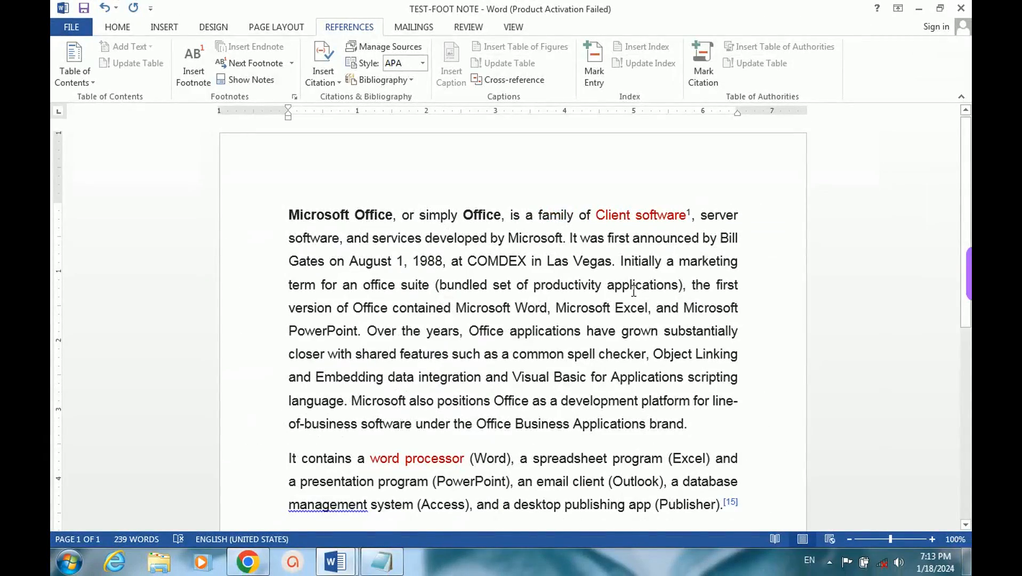
scroll(633, 291, down, 3)
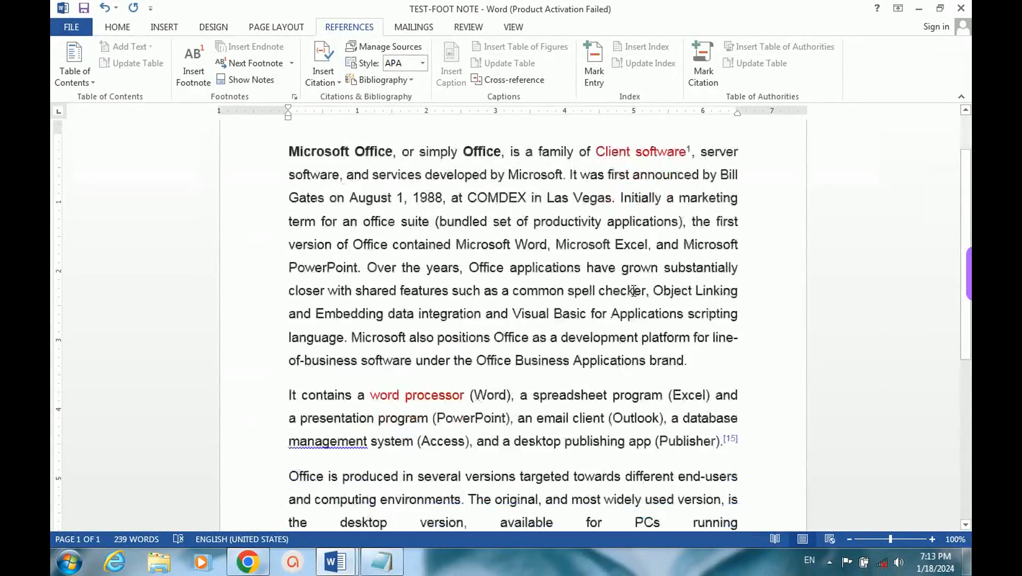
scroll(633, 290, down, 3)
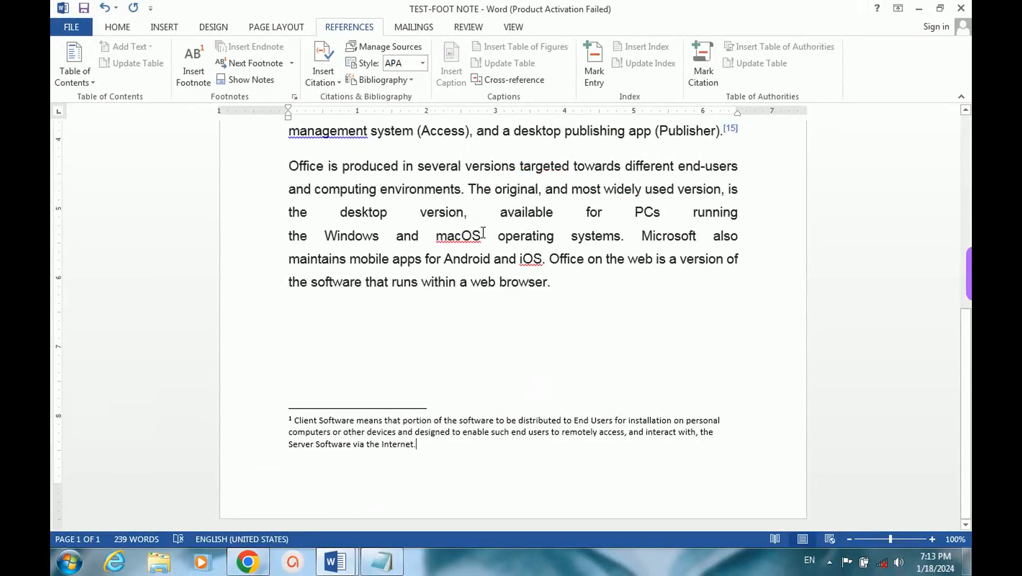
Insert a footnote for the red text "word processor" in the second paragraph.
scroll(482, 234, up, 3)
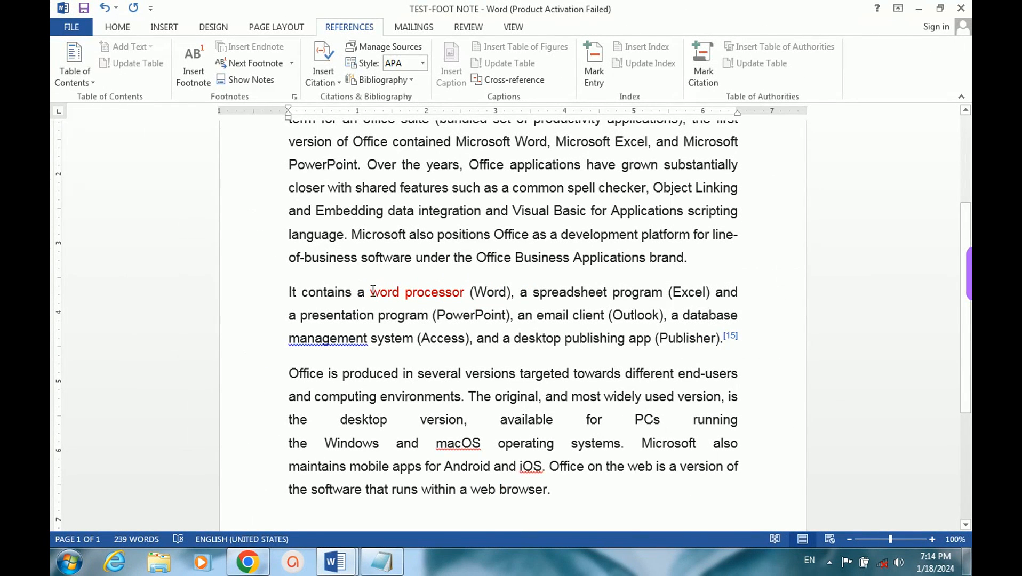
drag(371, 291, 464, 296)
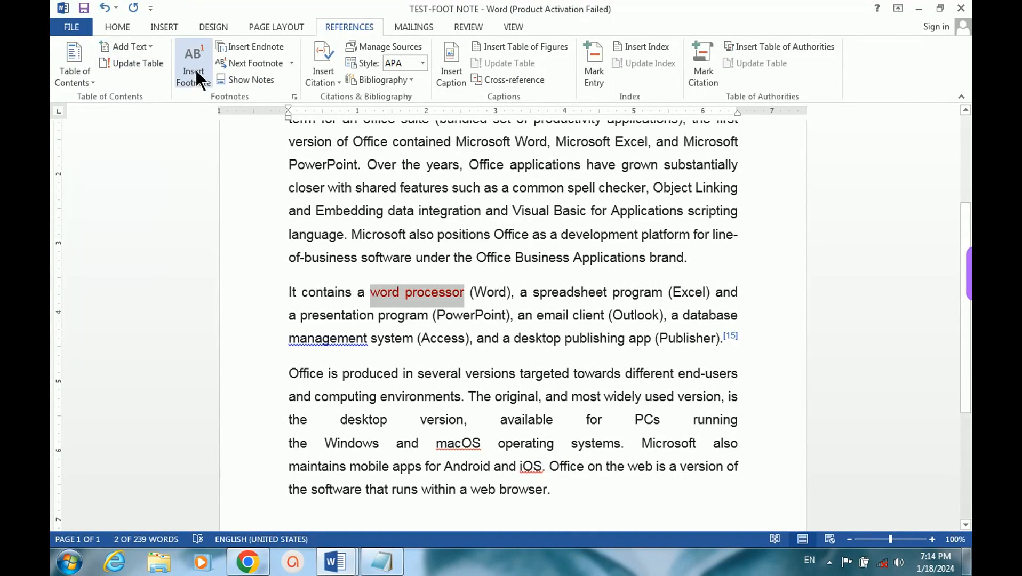
click(195, 73)
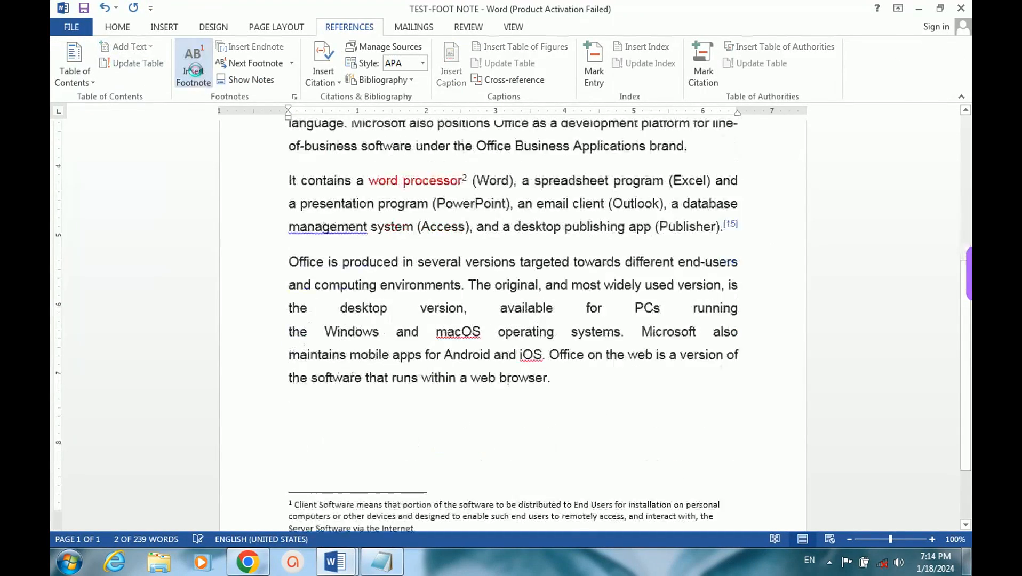
scroll(467, 162, up, 2)
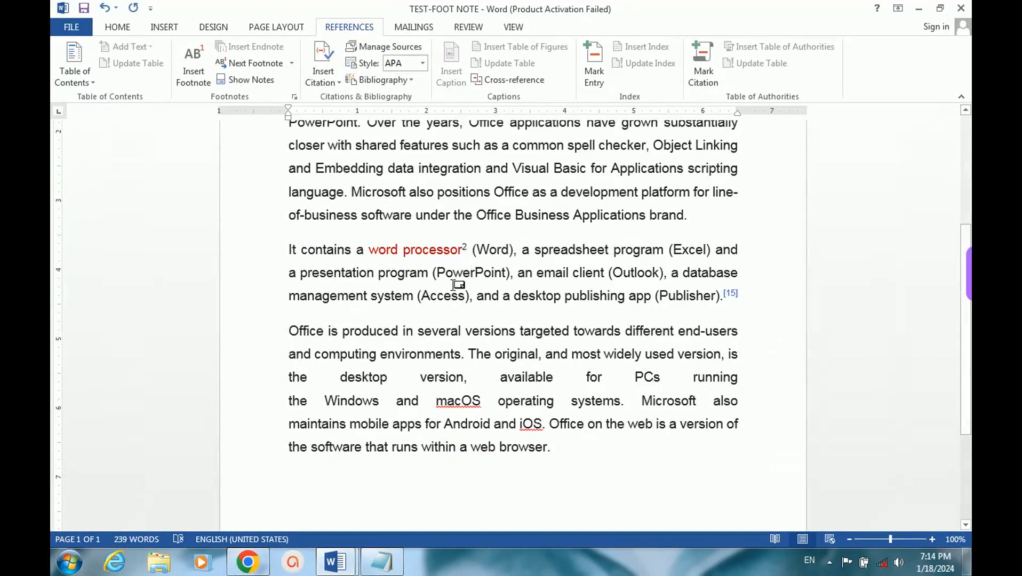
scroll(419, 344, down, 3)
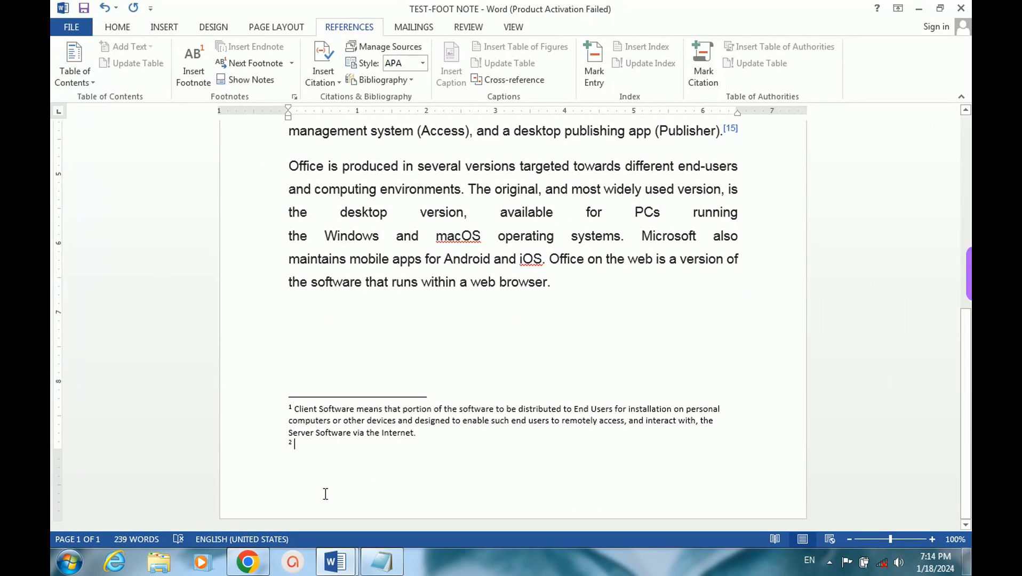
Copy the word processor definition from the TTT file in Notepad and paste it into the second footnote in Word.
mouse_move(375, 552)
click(372, 533)
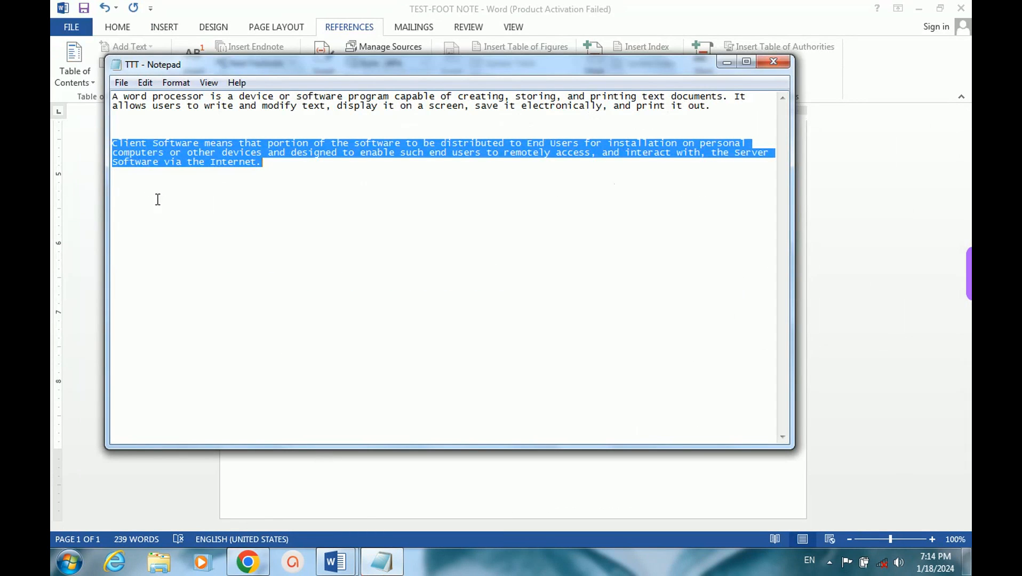
drag(113, 97, 411, 114)
key(ctrl+c)
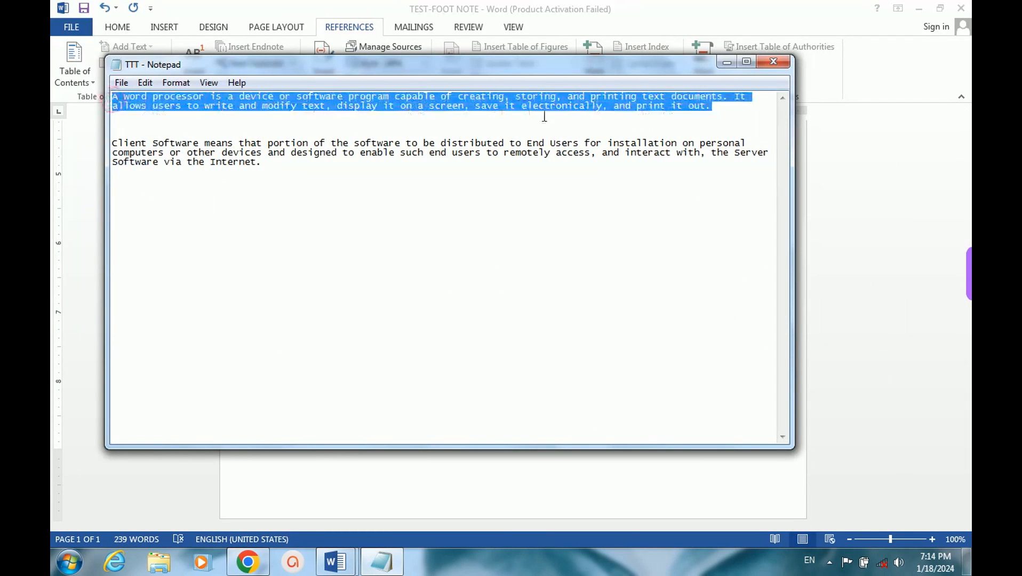
click(343, 501)
key(ctrl+v)
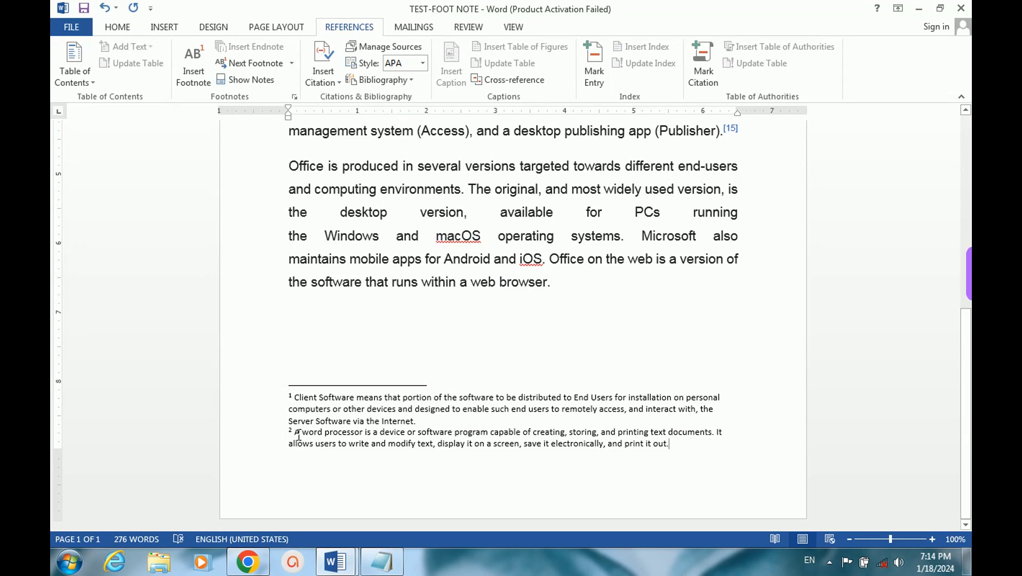
Compare the reference marks after "Client software" and "word processor" with the two new footnotes at the page end.
scroll(453, 351, up, 5)
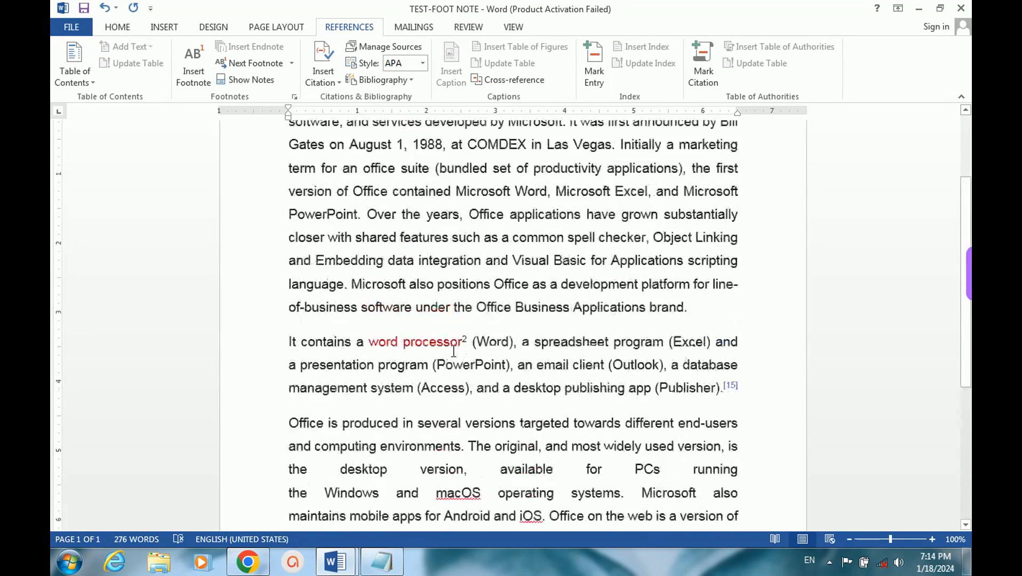
scroll(458, 380, up, 2)
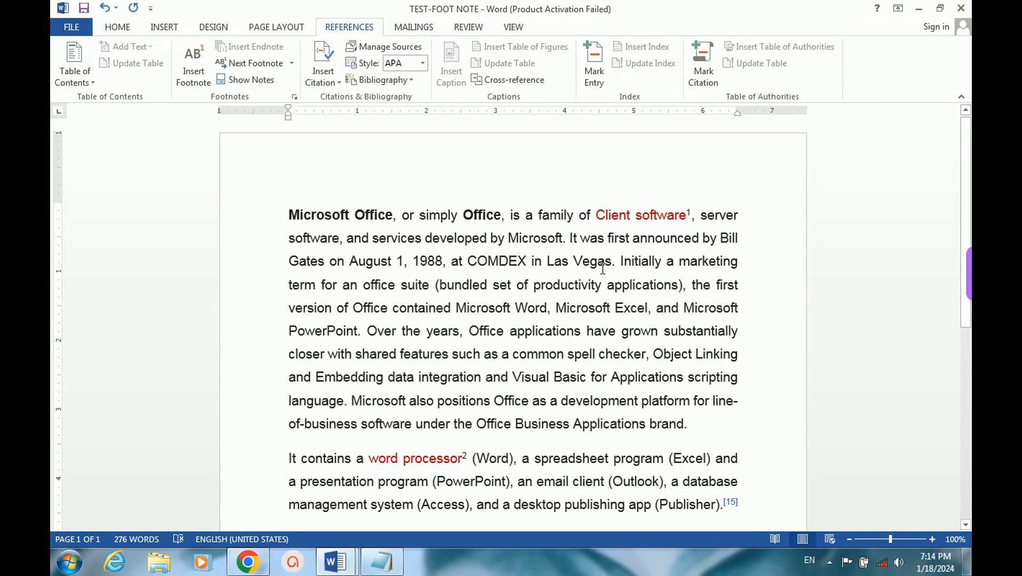
scroll(602, 252, down, 4)
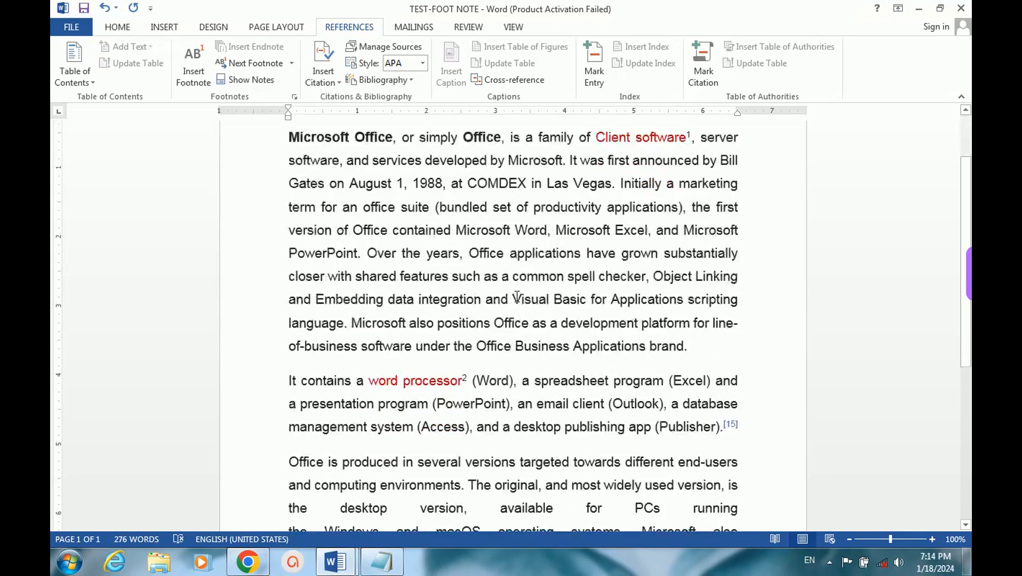
scroll(435, 353, down, 7)
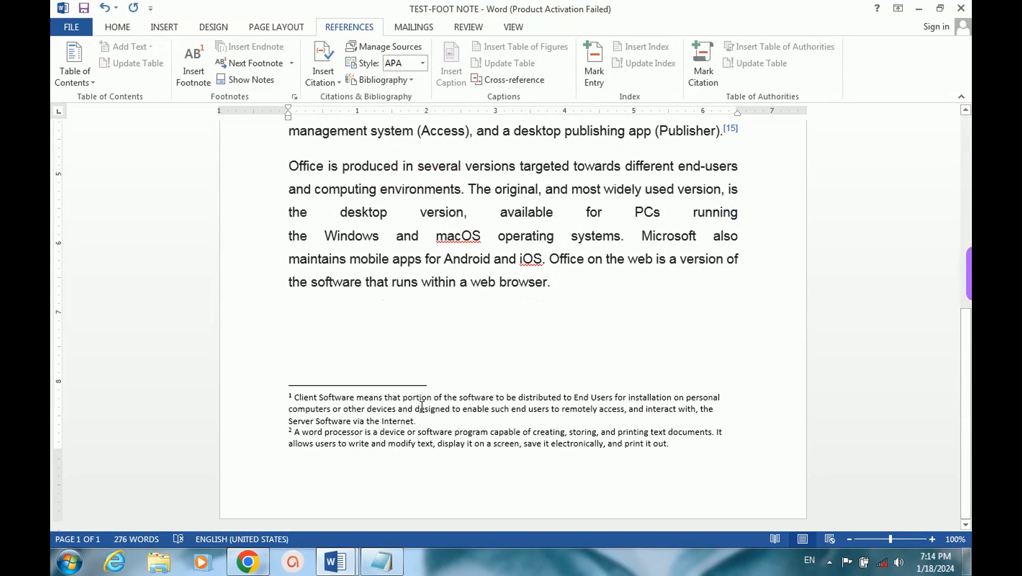
scroll(421, 424, up, 6)
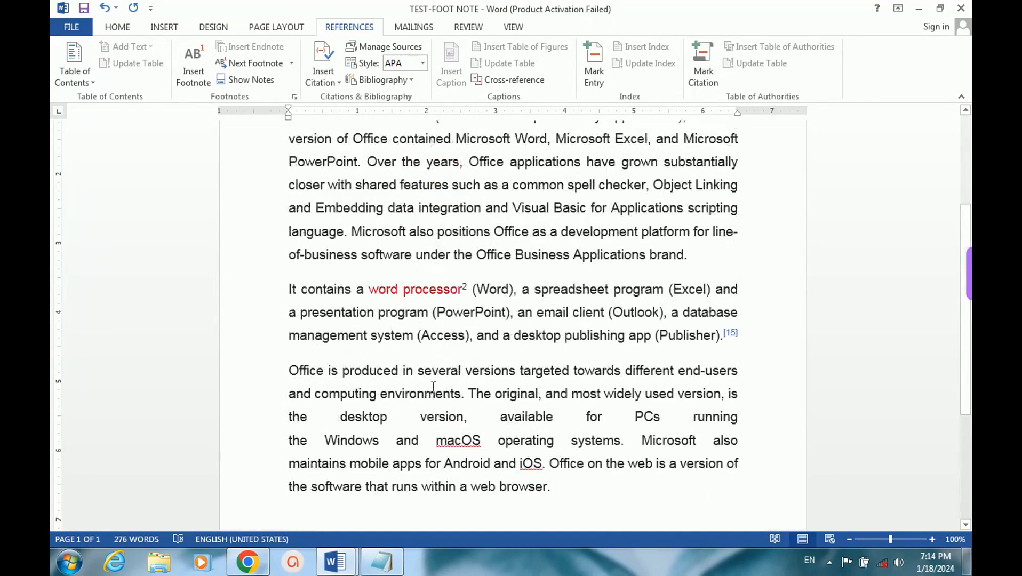
scroll(474, 366, down, 6)
scroll(474, 366, up, 9)
scroll(480, 363, up, 1)
scroll(488, 360, down, 1)
scroll(488, 360, down, 8)
scroll(589, 332, up, 11)
Delete the footnote reference mark after "Client software" and check the remaining footnote at the page end.
click(688, 216)
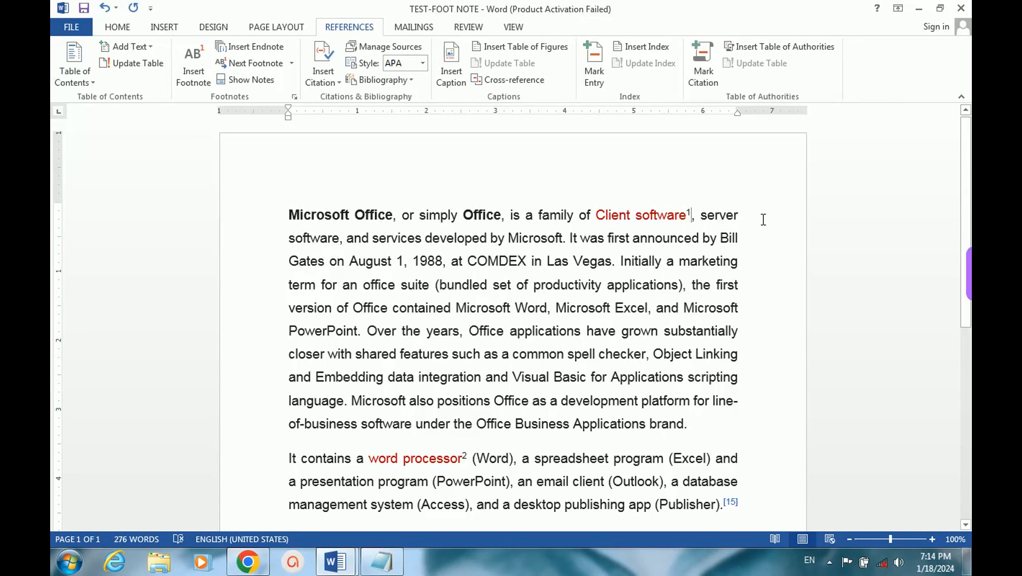
key(shift+Right)
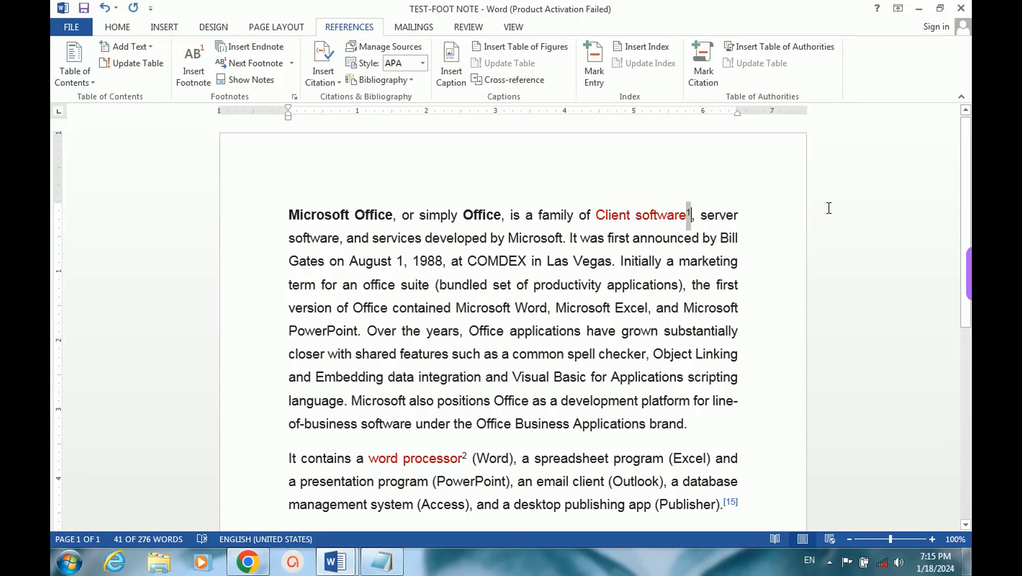
key(Delete)
scroll(650, 304, down, 2)
scroll(650, 303, up, 2)
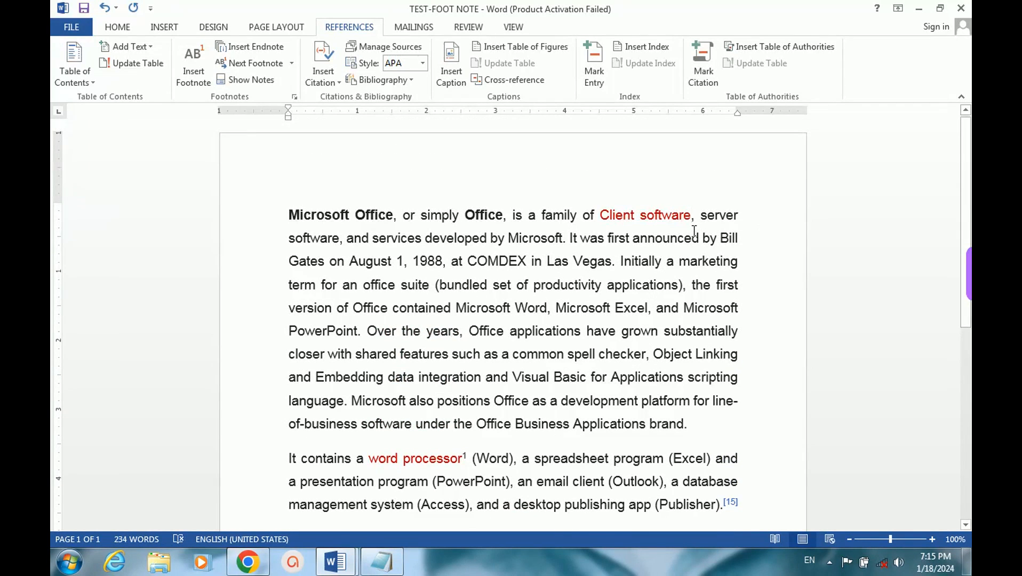
scroll(643, 371, down, 6)
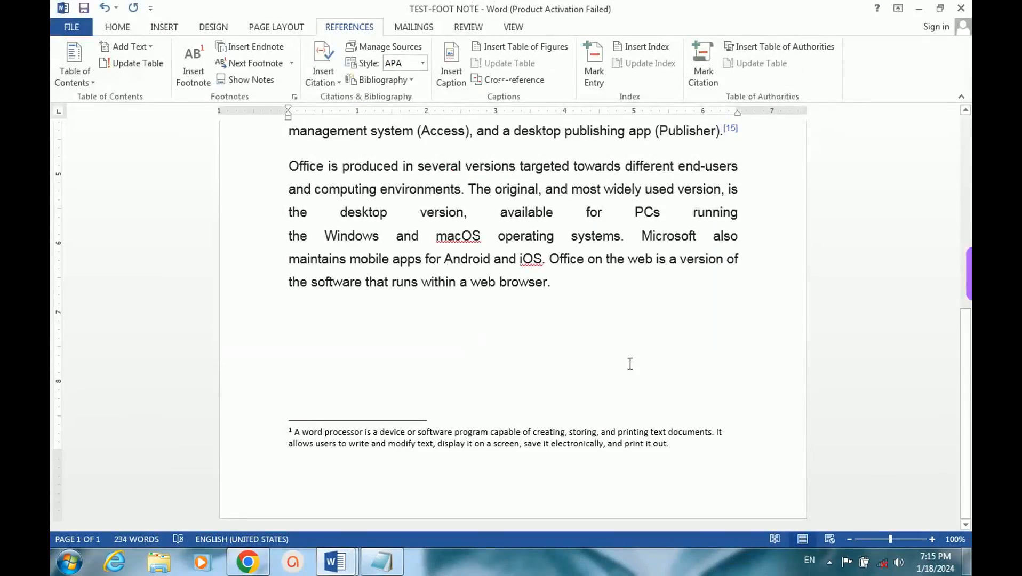
Delete the footnote reference mark after "word processor" and check the end of the page.
scroll(624, 330, up, 3)
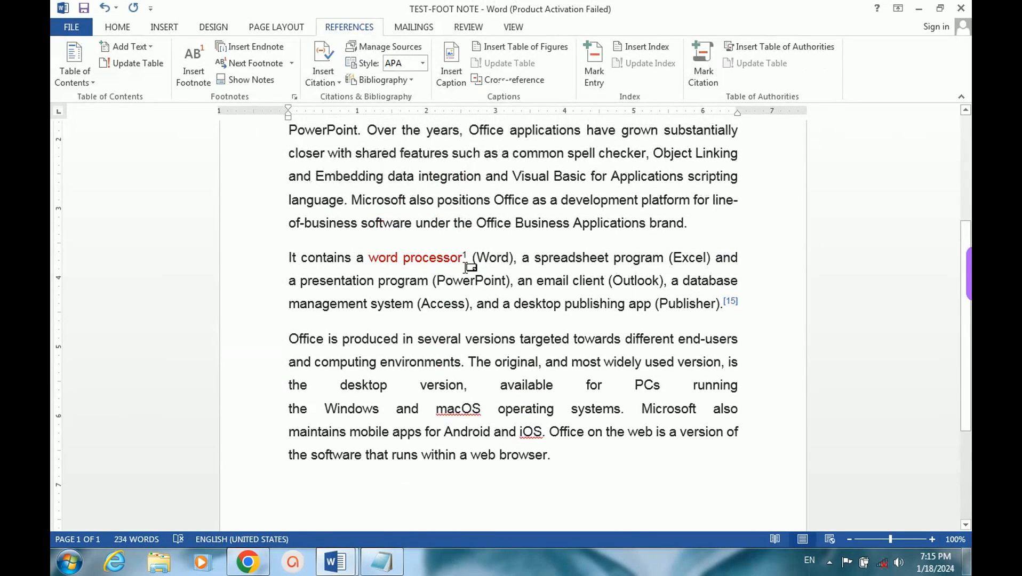
click(468, 258)
key(shift+Left)
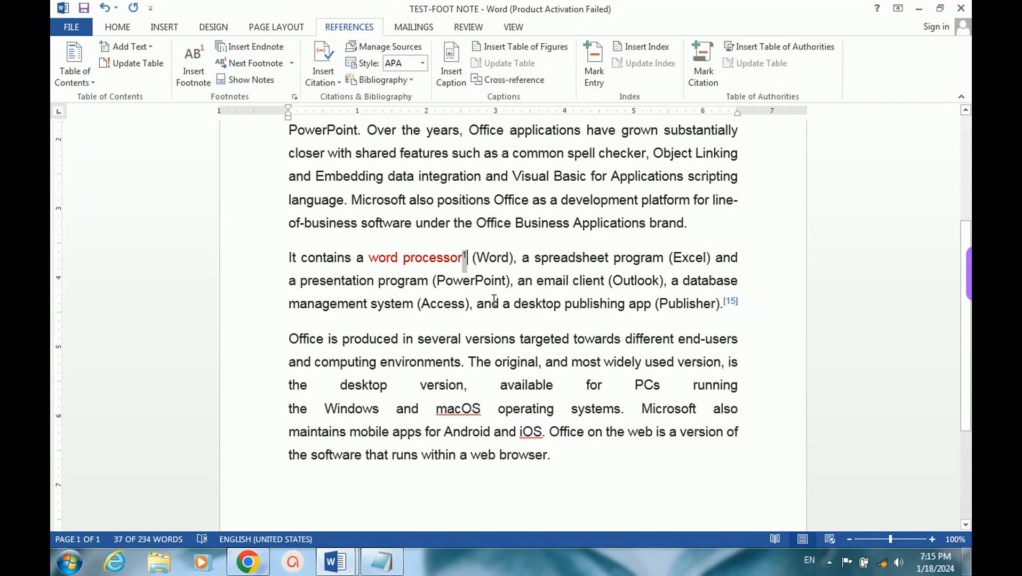
key(Delete)
scroll(478, 344, down, 3)
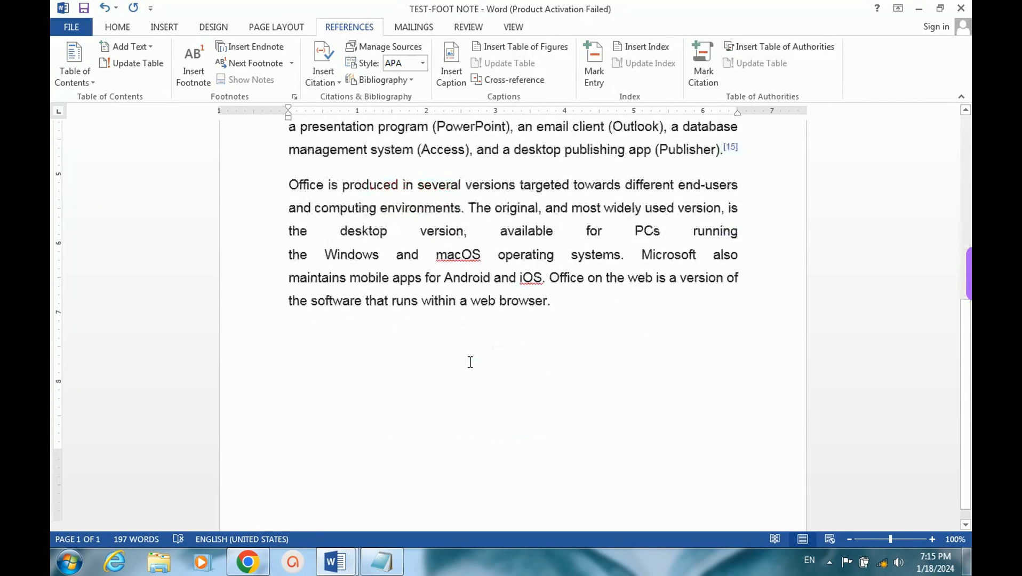
scroll(433, 424, up, 2)
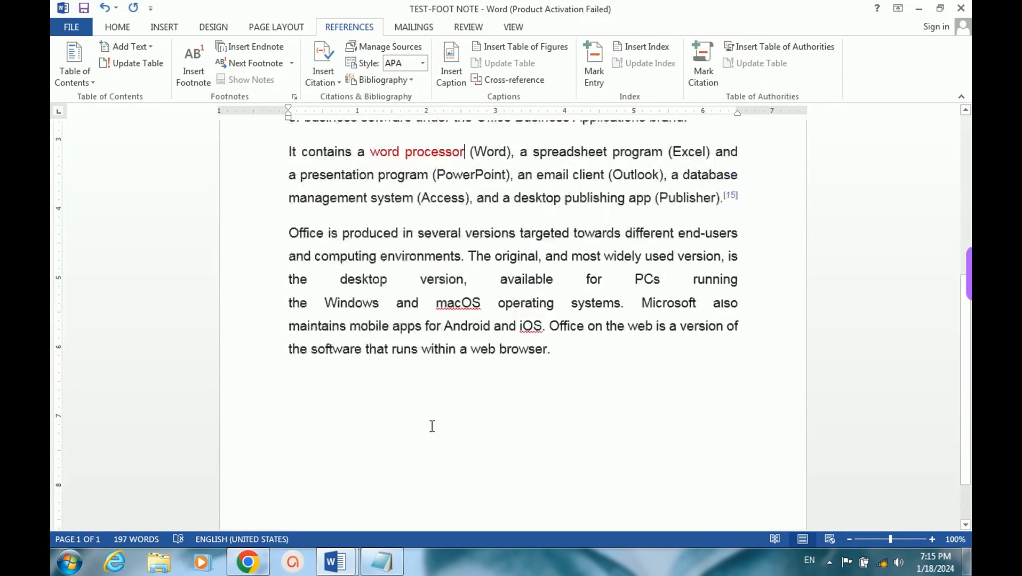
scroll(432, 425, down, 2)
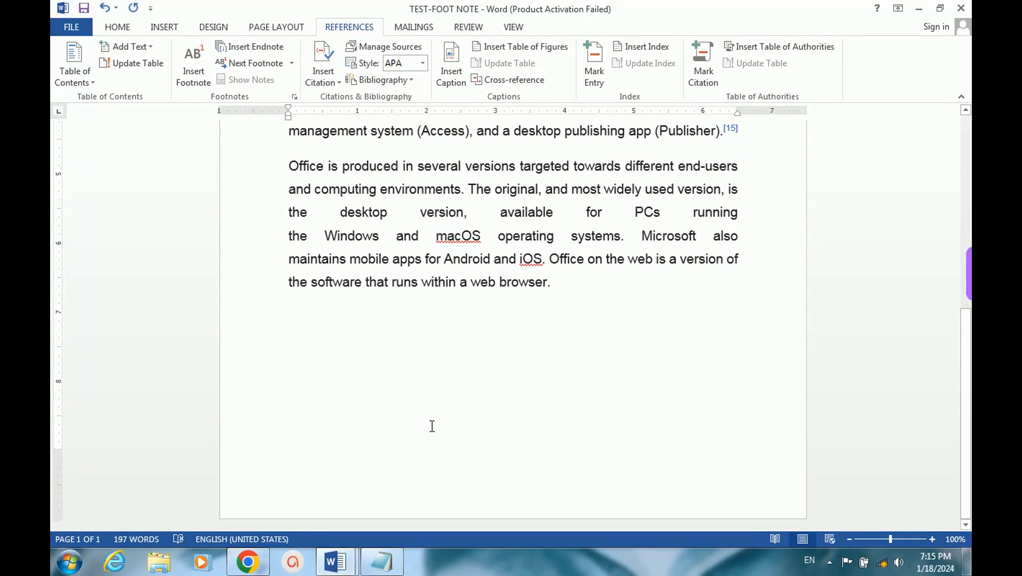
scroll(431, 426, up, 6)
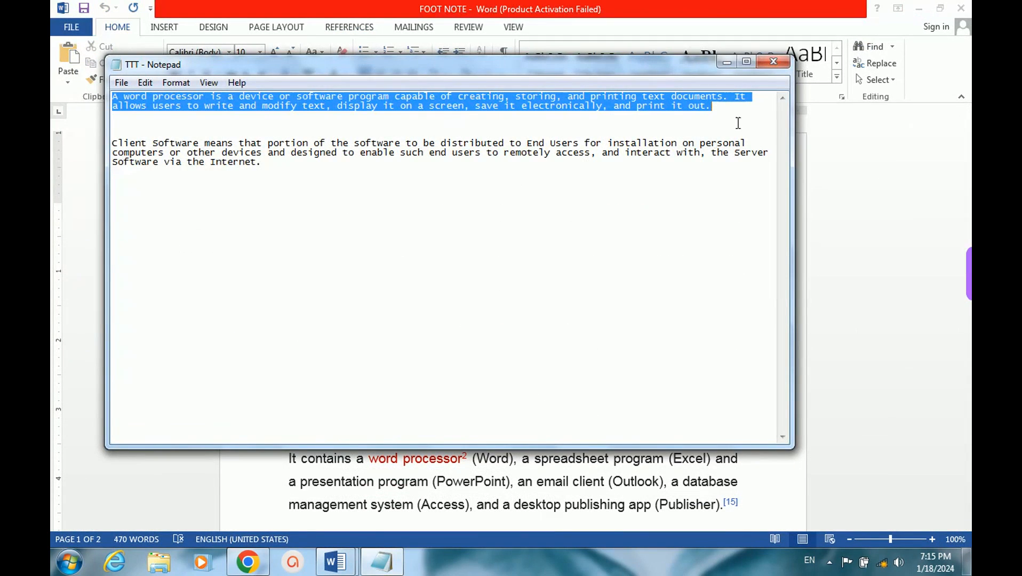
Minimize the TTT Notepad window, open the ENDNOTE Word document from the desktop and examine its highlighted endnote.
click(727, 62)
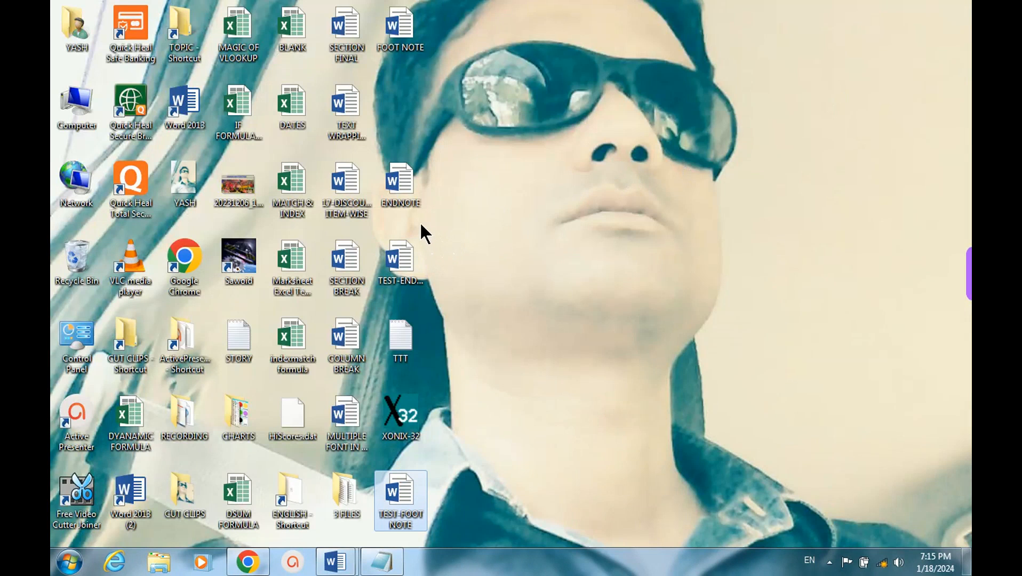
click(407, 193)
double_click(407, 192)
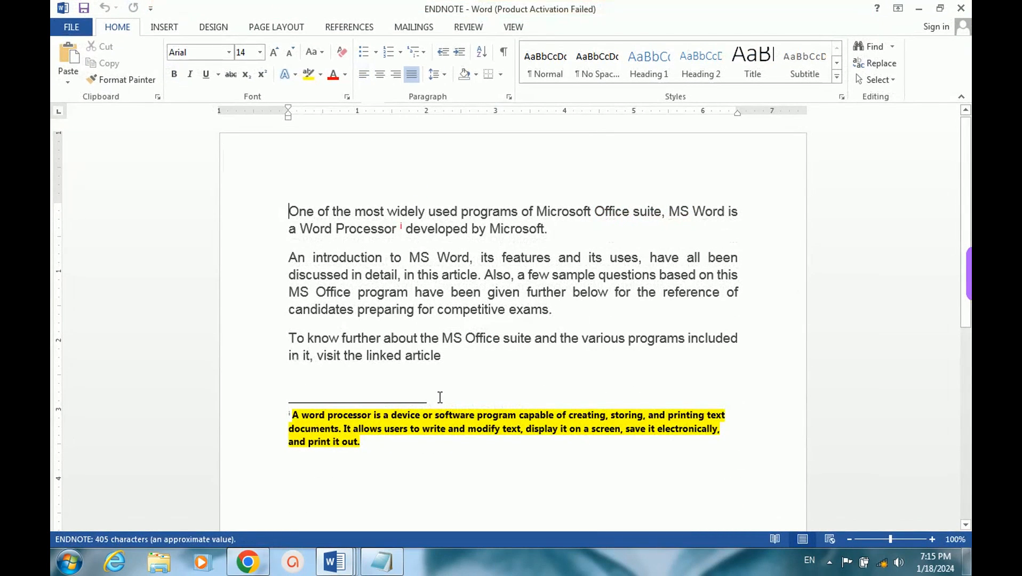
click(439, 370)
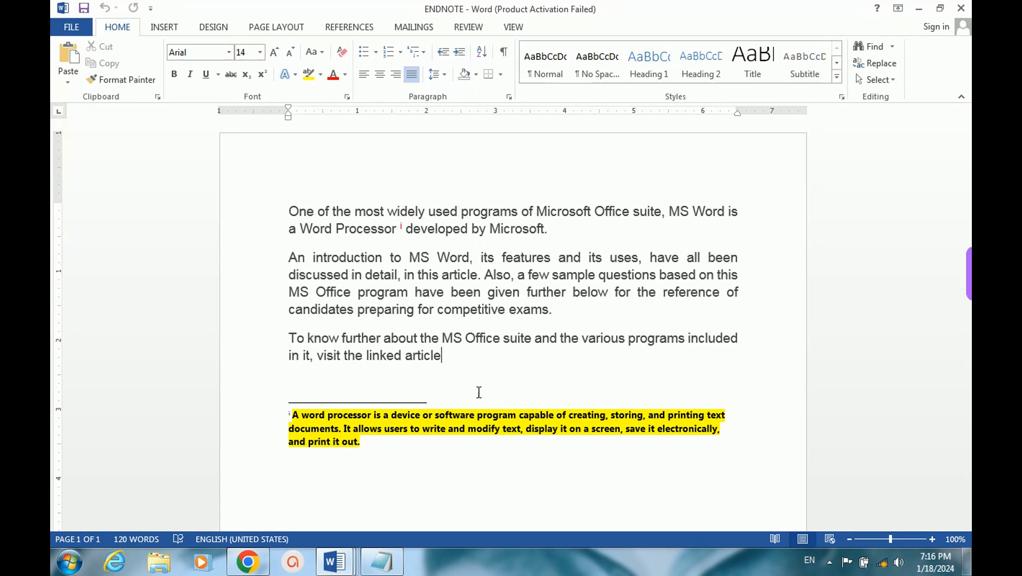
scroll(479, 392, down, 6)
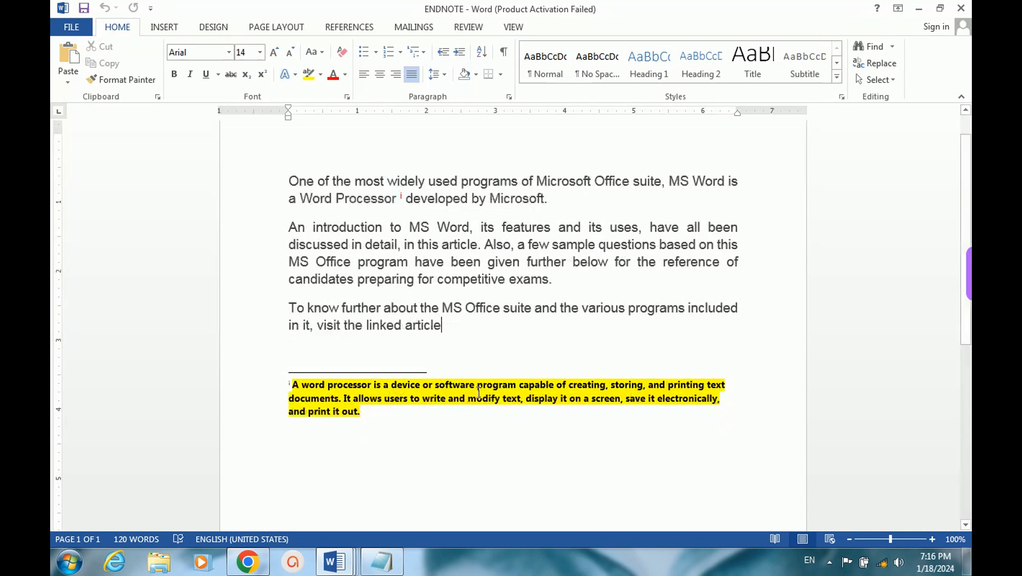
scroll(478, 392, down, 1)
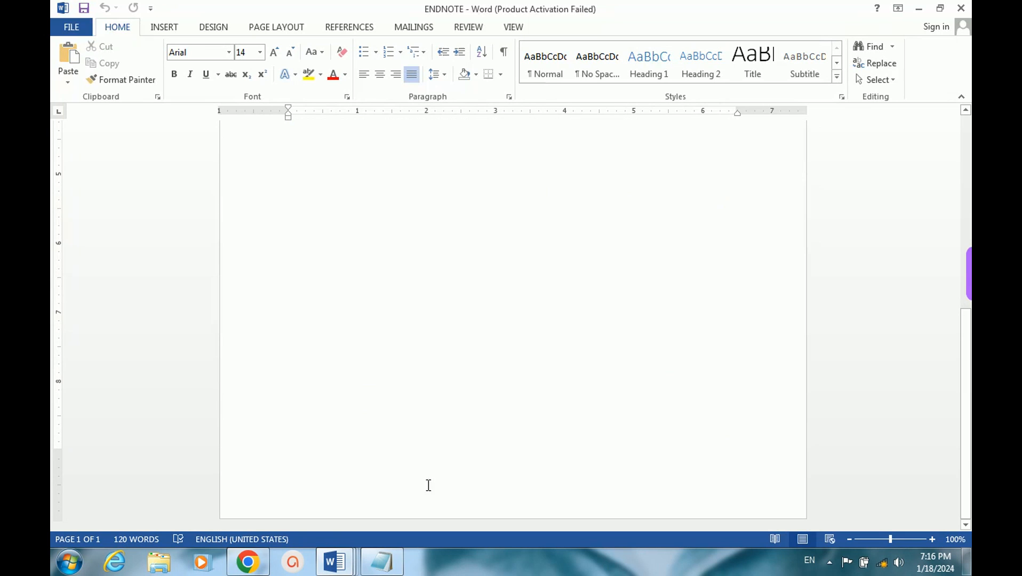
Minimize the ENDNOTE document and open the TEST-ENDNOTE Word document from the desktop.
scroll(422, 457, up, 7)
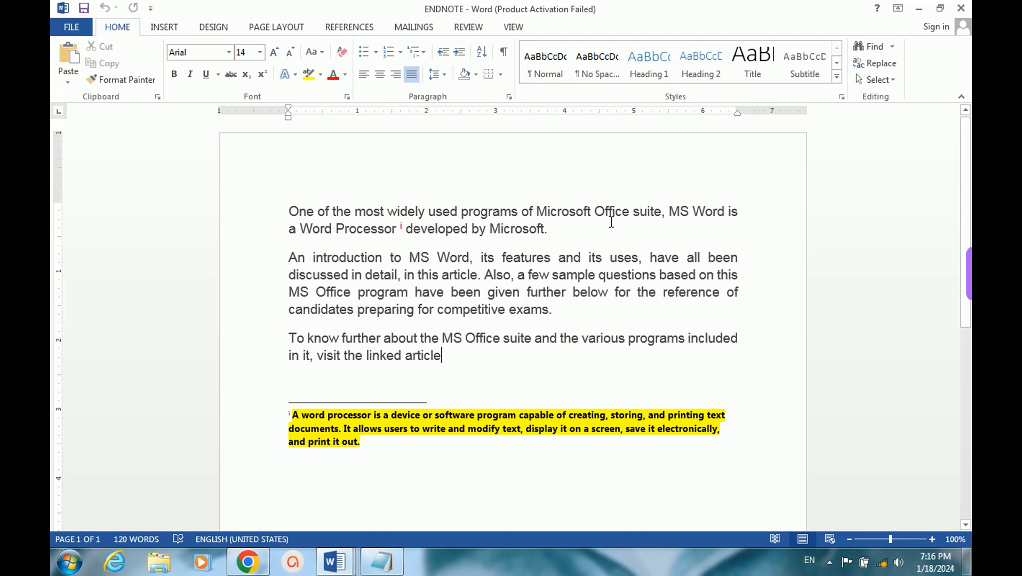
click(918, 8)
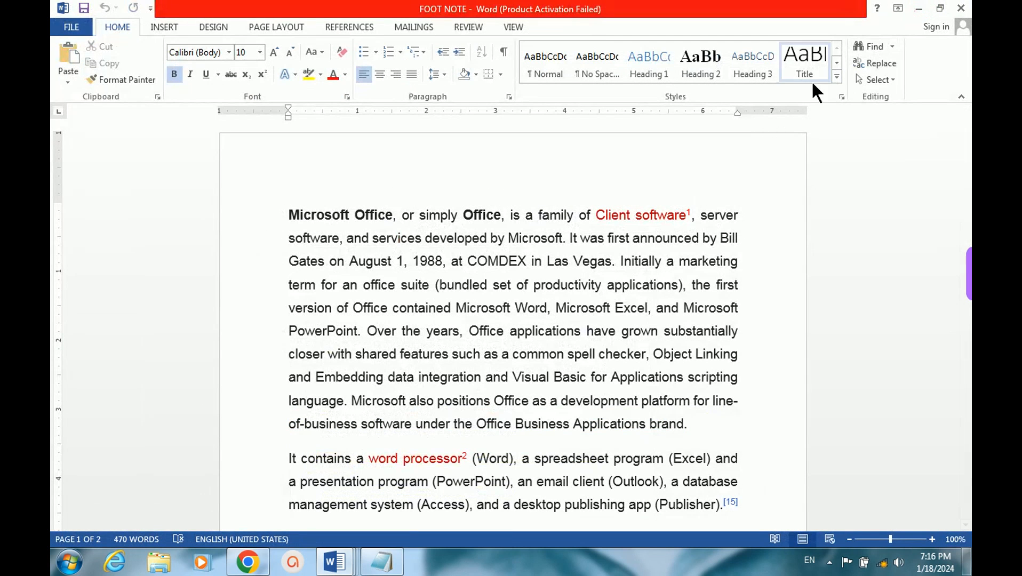
key(super+d)
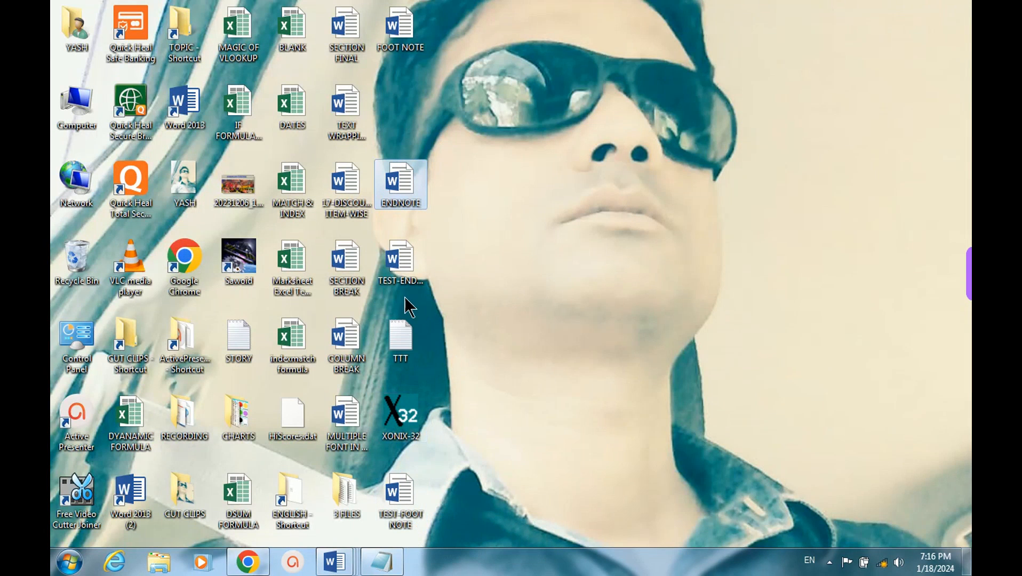
click(408, 261)
double_click(408, 261)
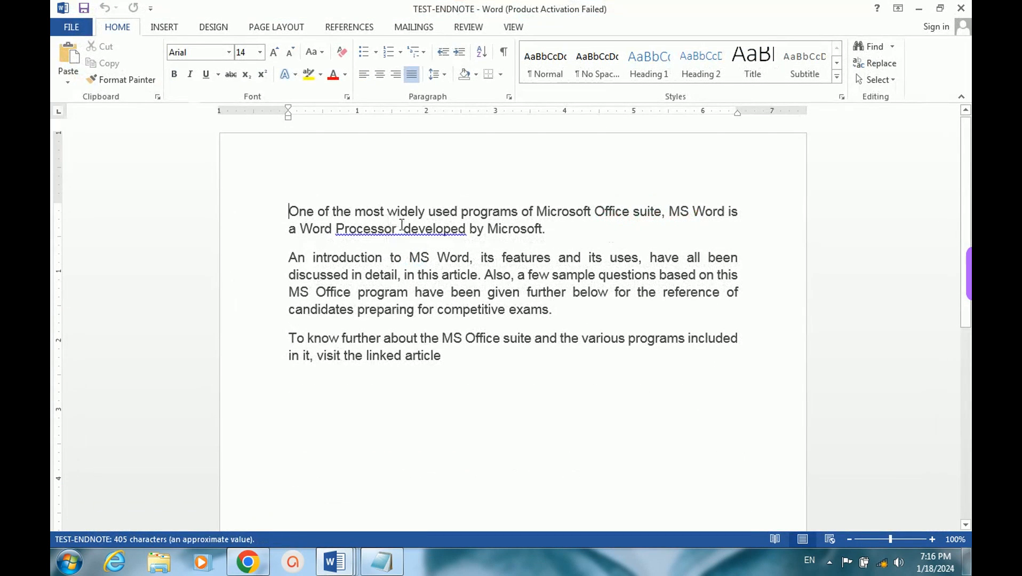
Insert an endnote after "MS Word" in the second paragraph, with the definition beginning "A word processor is a device or software program capable of creating, storing".
click(400, 230)
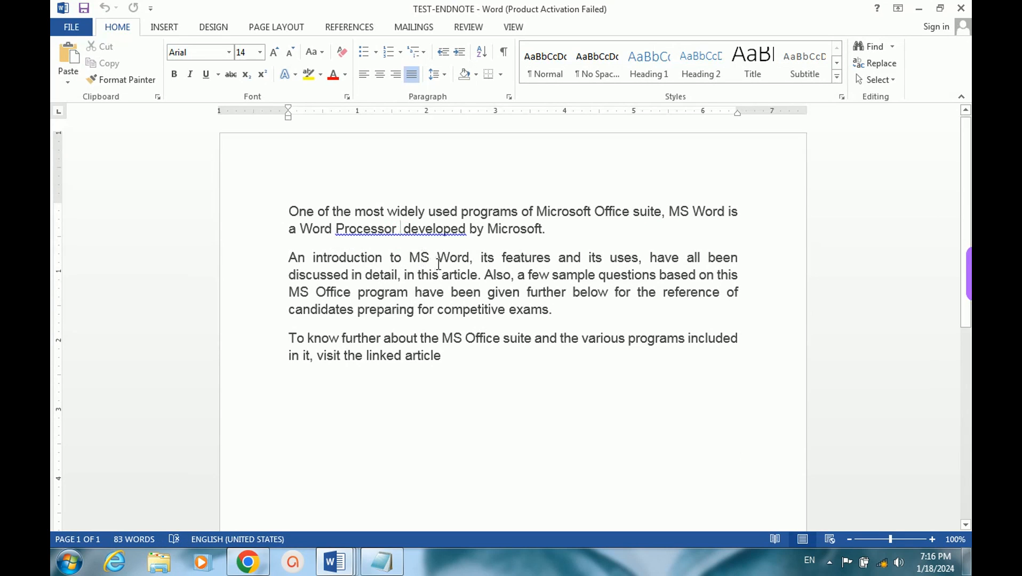
drag(410, 258, 470, 259)
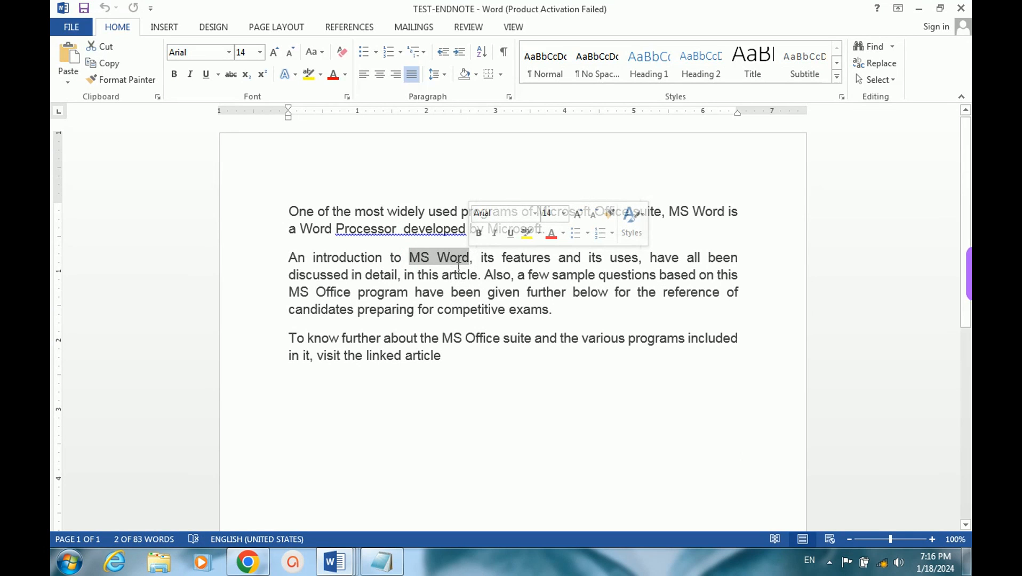
click(351, 24)
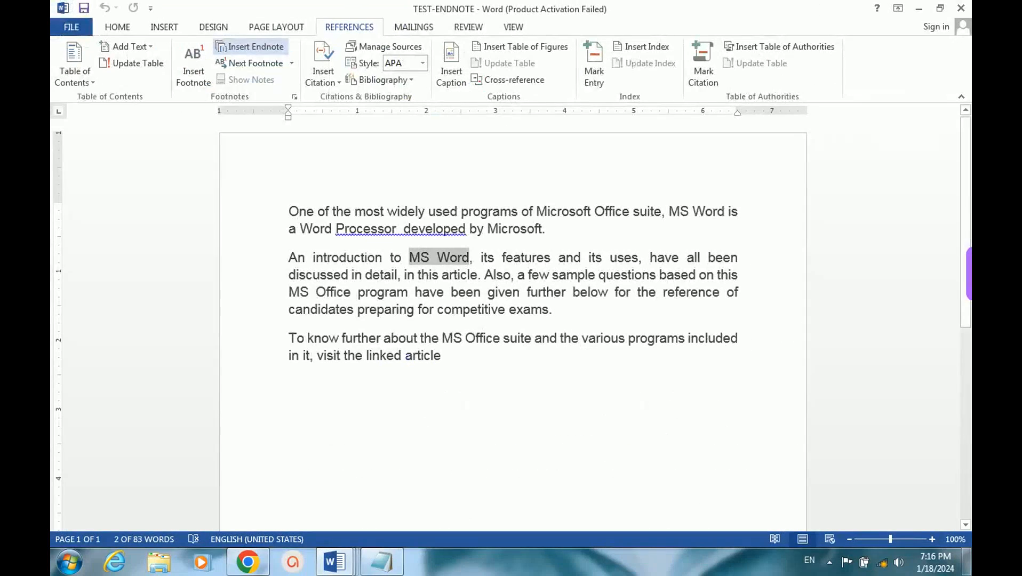
click(250, 46)
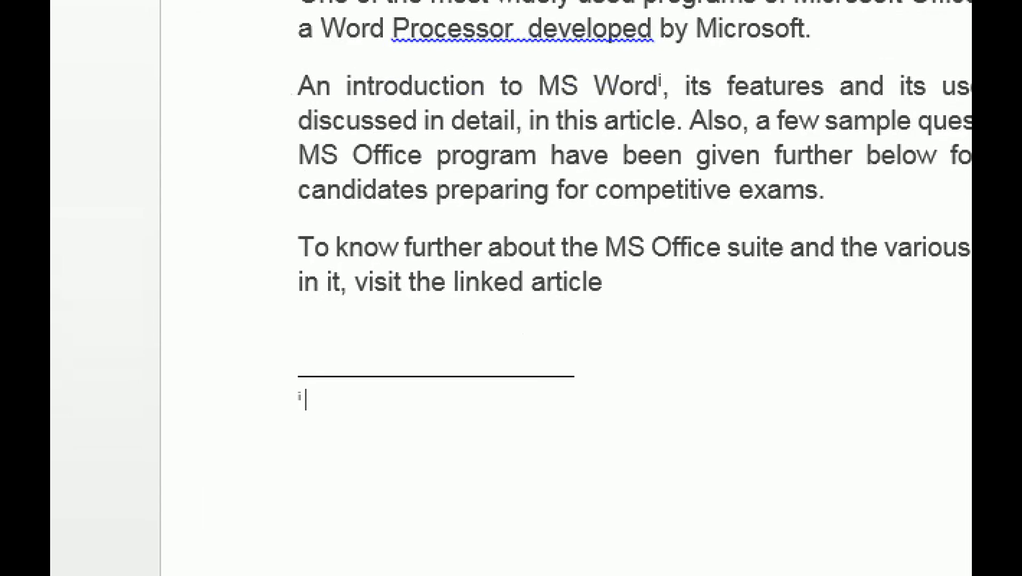
text(A word processor is a device or software program capable of creating, storing, and printing text documents. It allows users to write and modify text, display it on a screen, save it electronically, and print it out.)
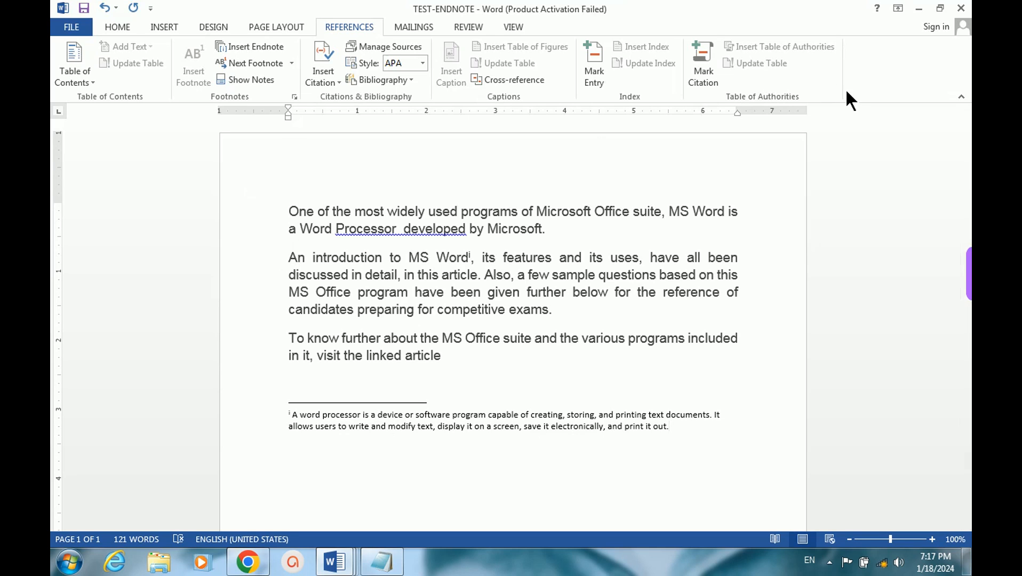
Minimize TEST-ENDNOTE, return to the FOOT NOTE document and view the options for moving between footnotes and endnotes.
click(918, 8)
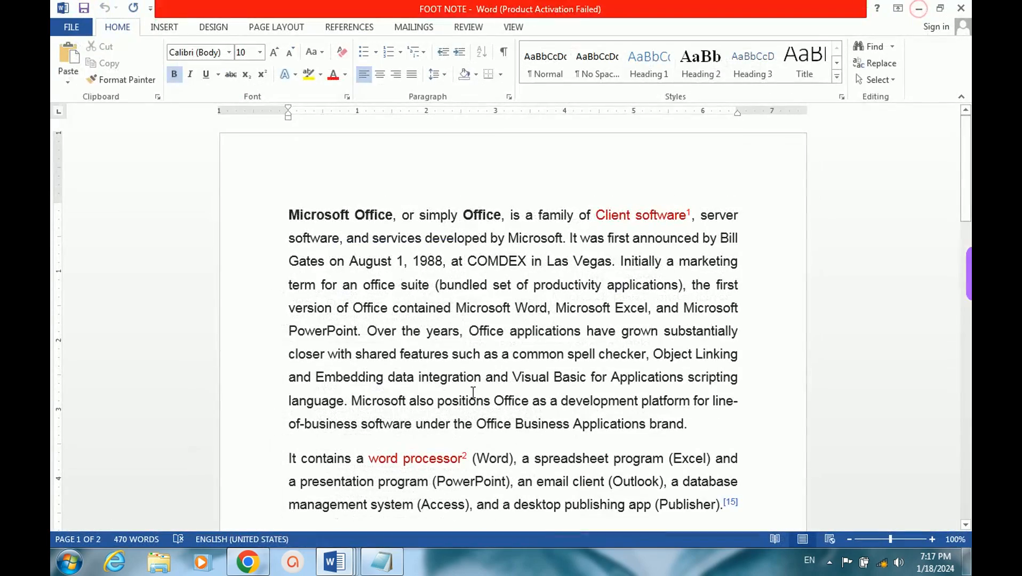
click(426, 258)
scroll(424, 256, down, 1)
scroll(425, 256, down, 13)
scroll(425, 259, up, 3)
scroll(426, 258, up, 8)
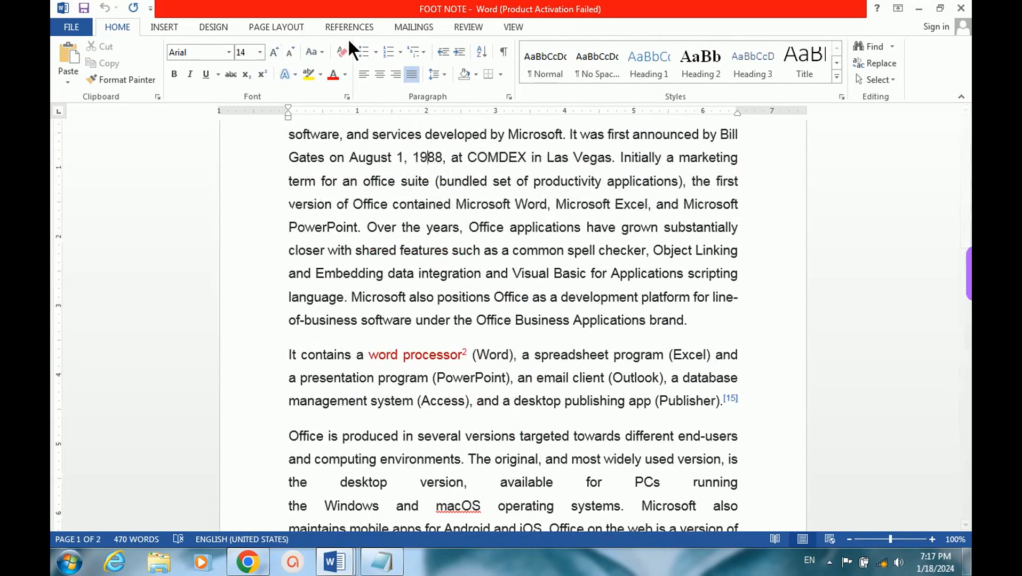
click(344, 28)
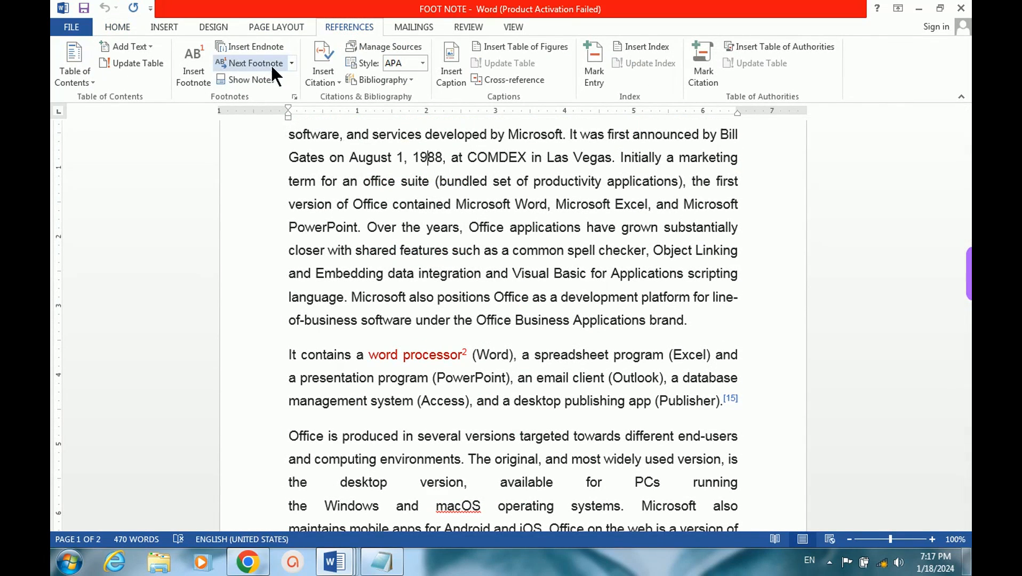
click(291, 64)
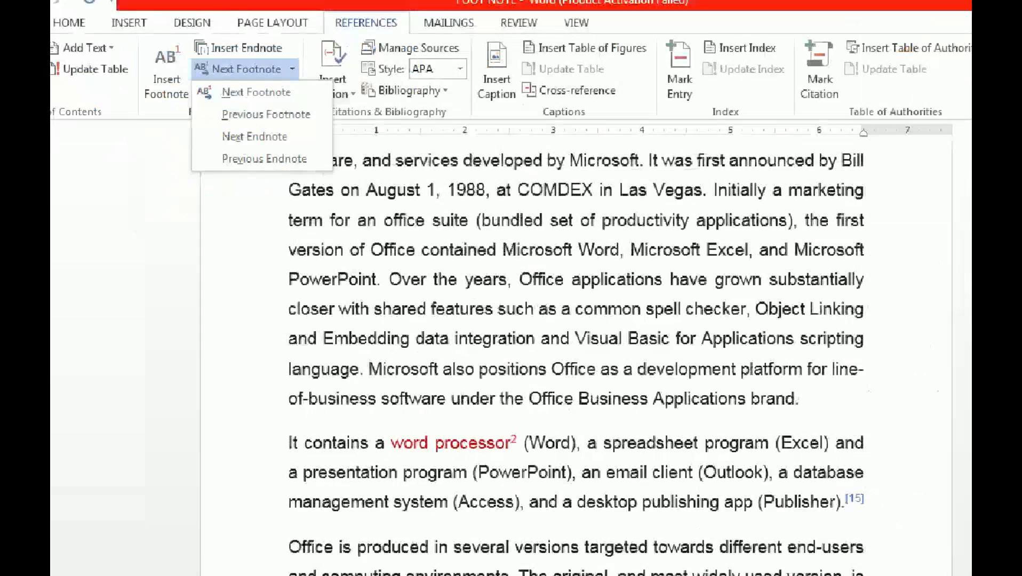
click(294, 70)
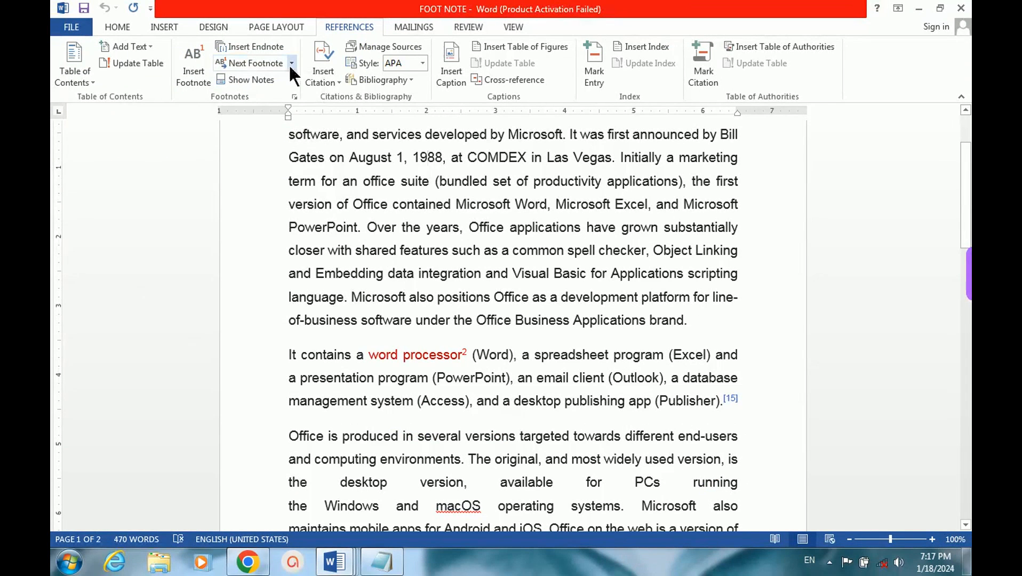
Look through both pages of the FOOT NOTE document for the reference marks and their page-end footnotes.
scroll(512, 374, up, 2)
scroll(528, 377, down, 7)
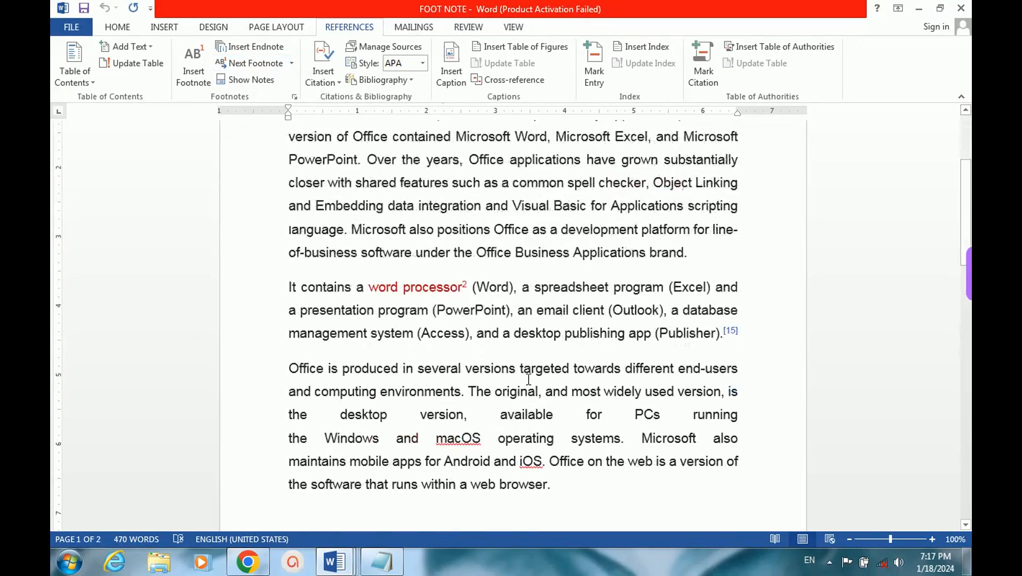
scroll(529, 377, down, 6)
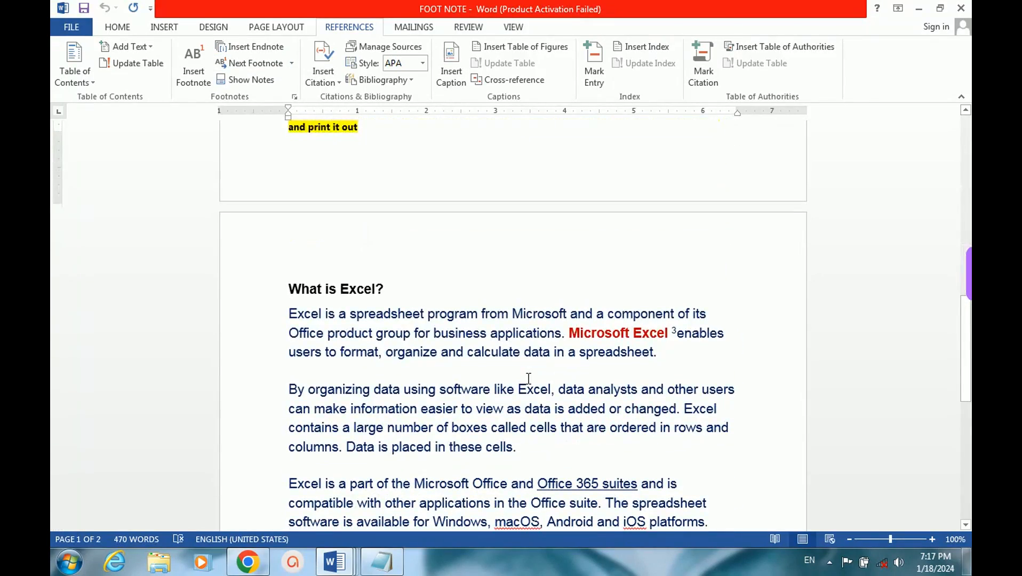
scroll(529, 377, down, 6)
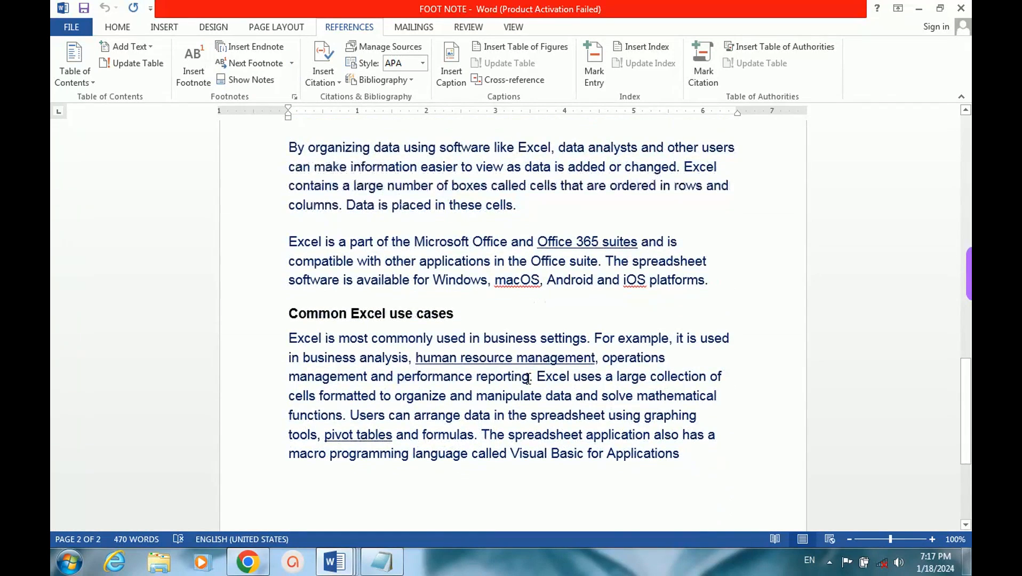
scroll(529, 378, down, 3)
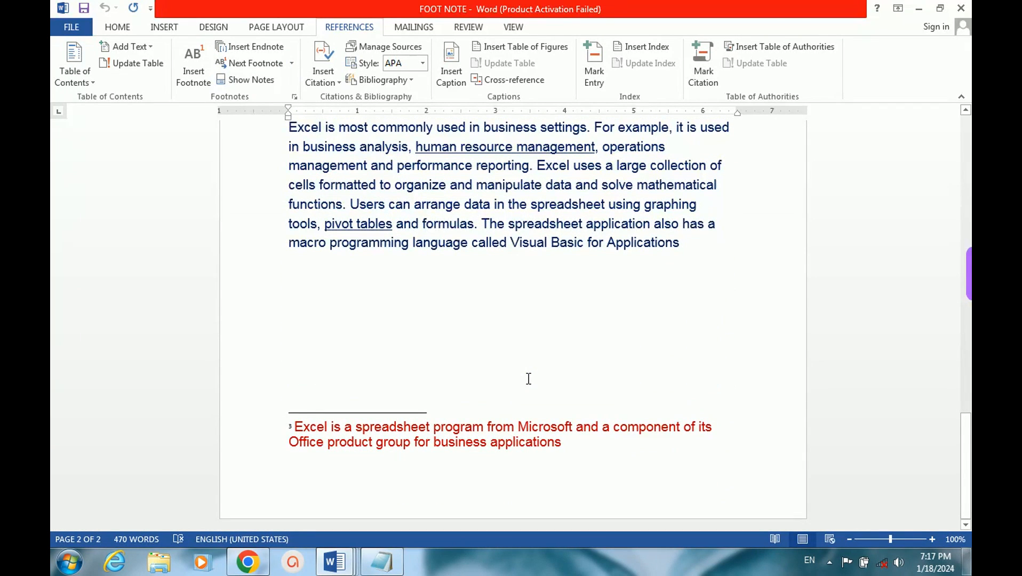
scroll(528, 379, up, 12)
scroll(529, 378, up, 8)
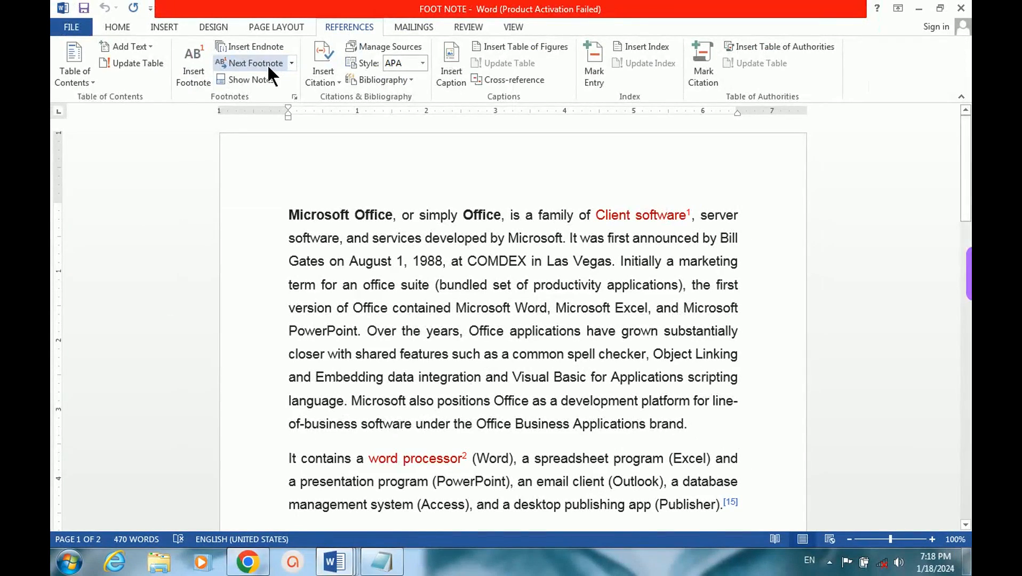
Go to each next footnote reference in turn, from "Client software" through "word processor" to "Microsoft Excel".
click(247, 67)
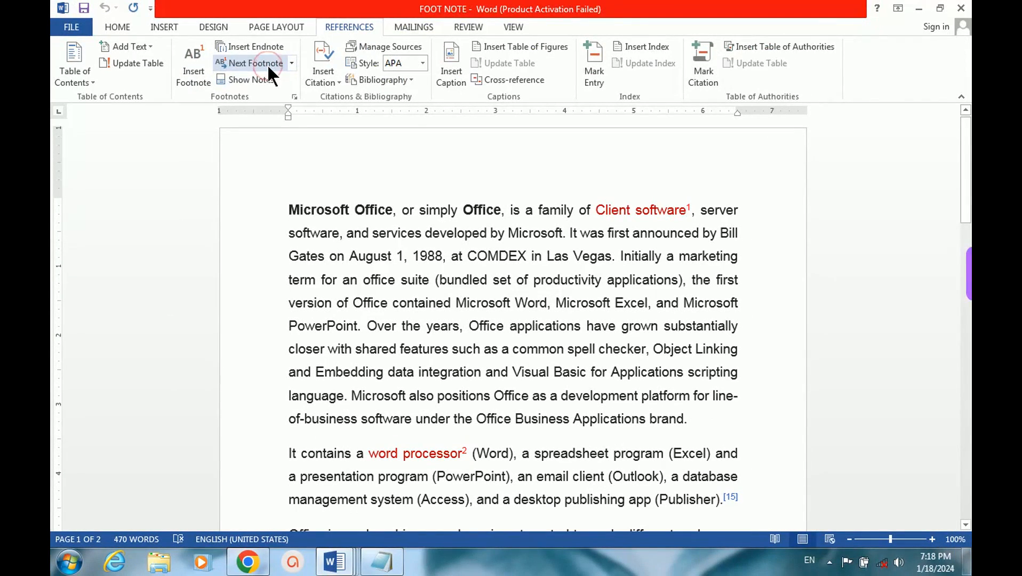
click(292, 62)
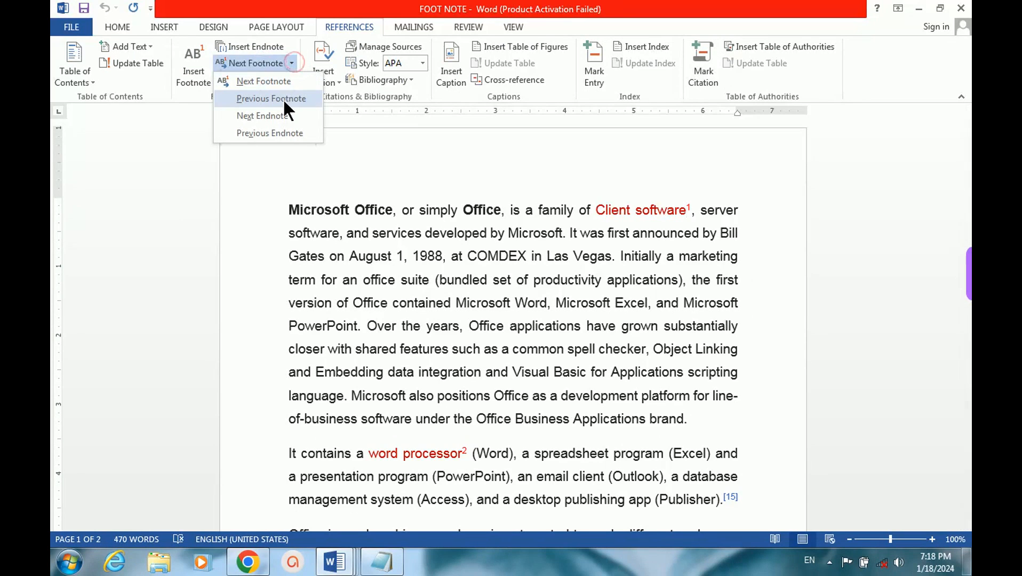
click(273, 81)
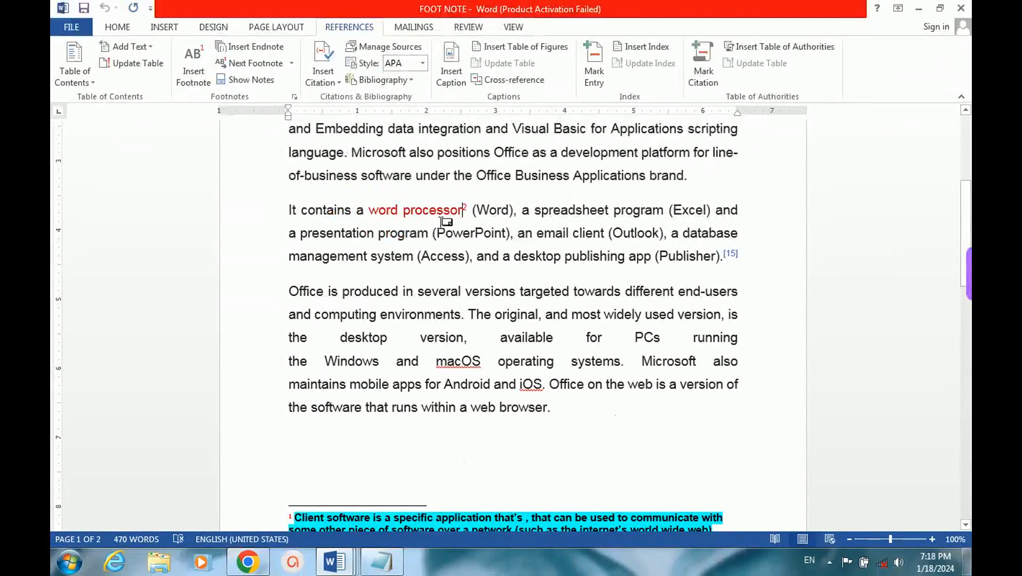
click(291, 64)
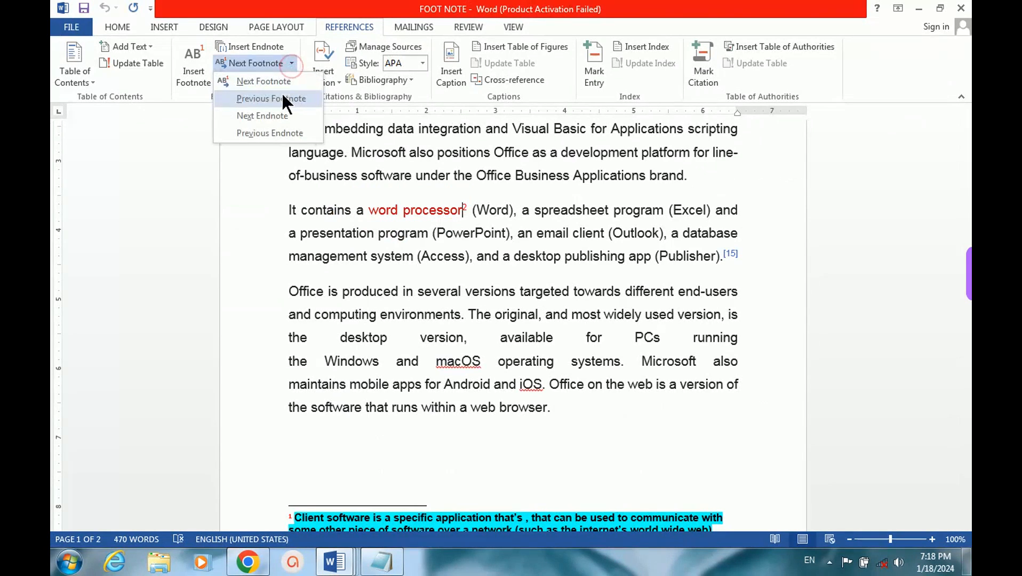
click(255, 80)
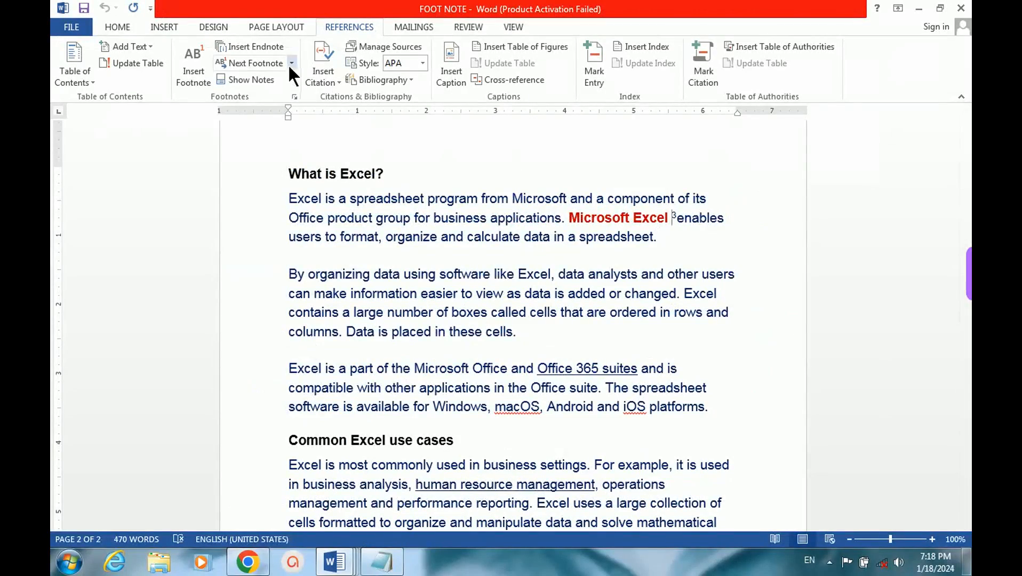
Go back to the footnote reference after "word processor" and forward again to the one after "Microsoft Excel".
click(291, 63)
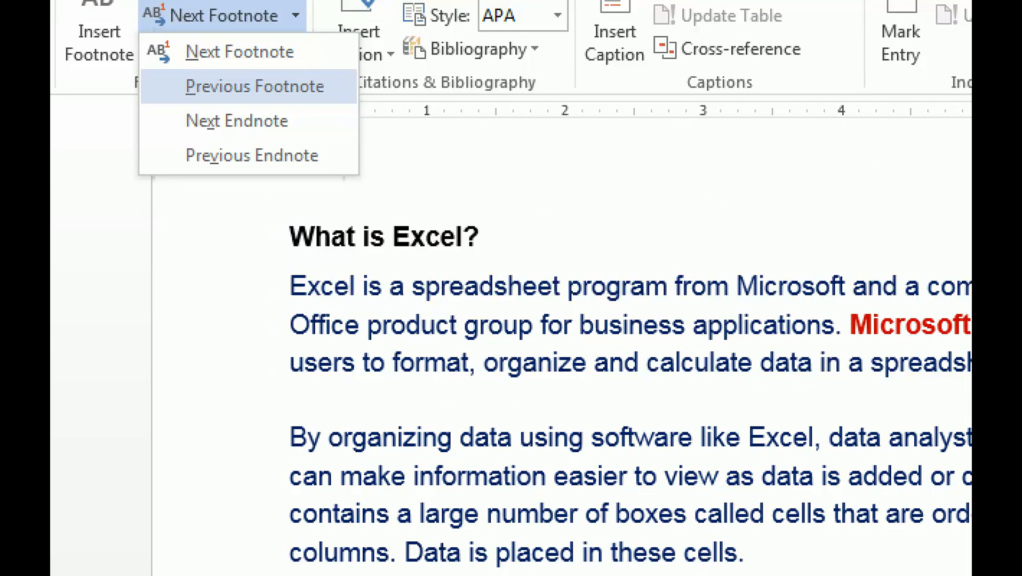
click(283, 86)
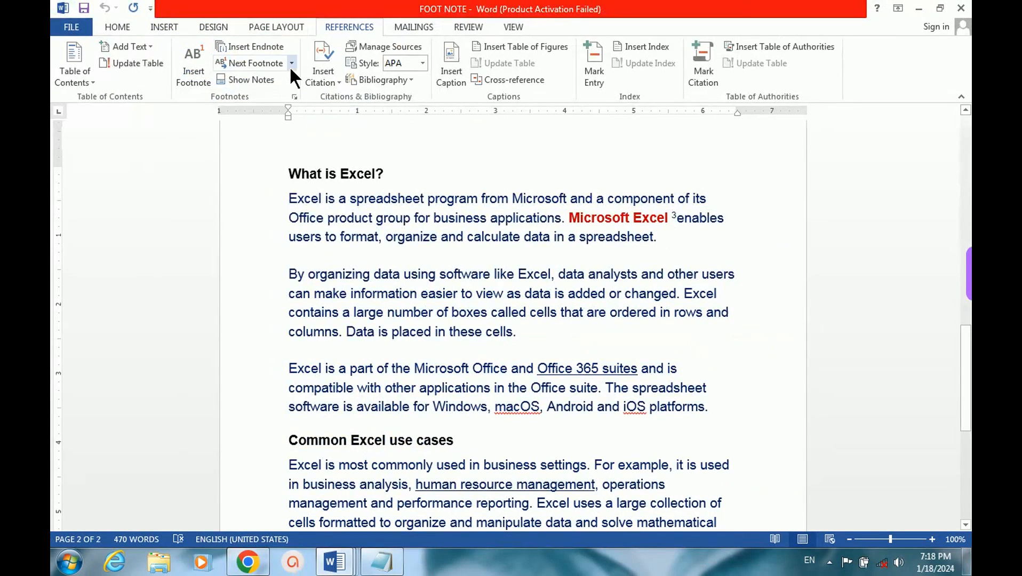
click(295, 15)
click(286, 98)
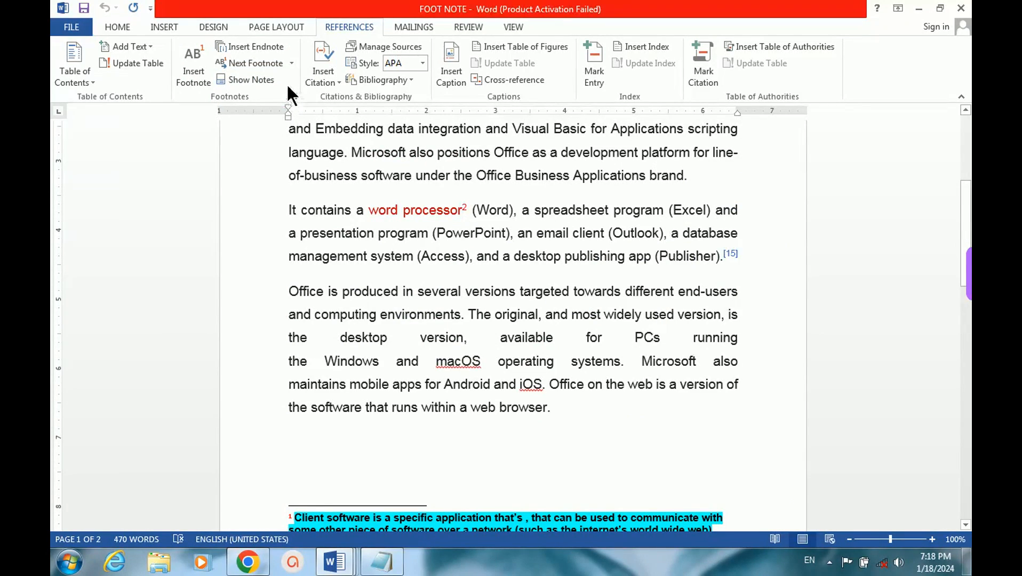
click(287, 61)
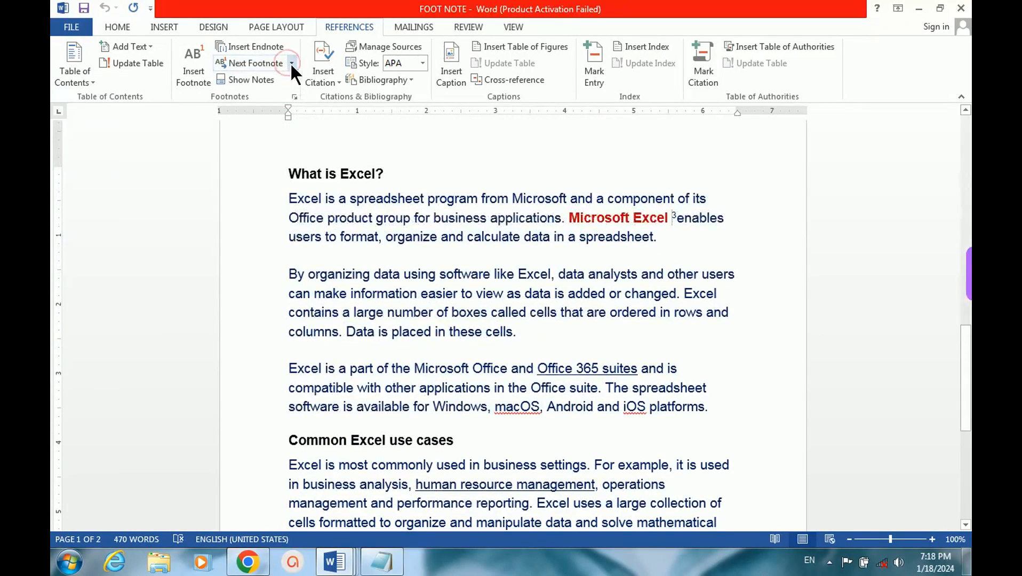
click(290, 63)
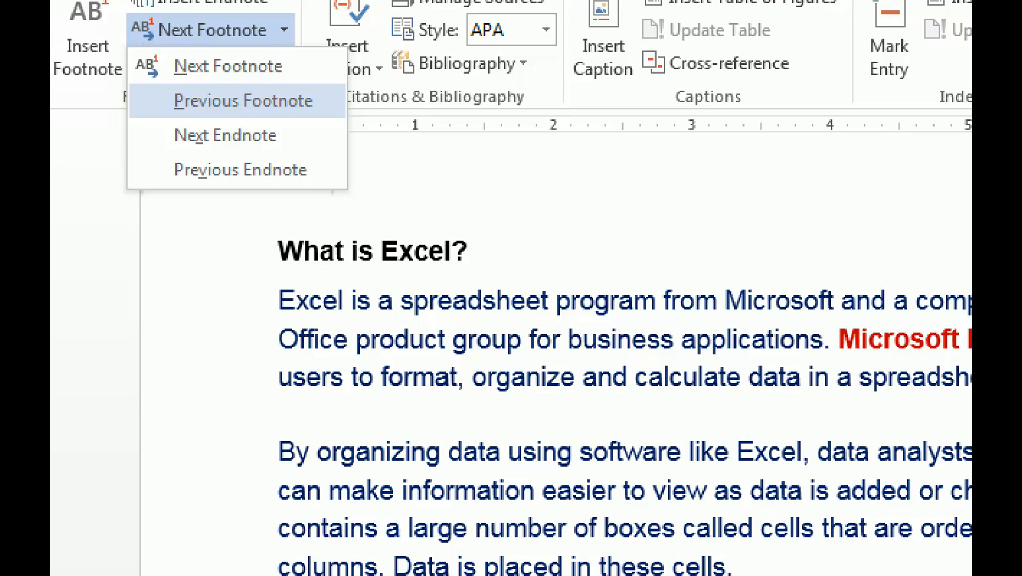
click(243, 100)
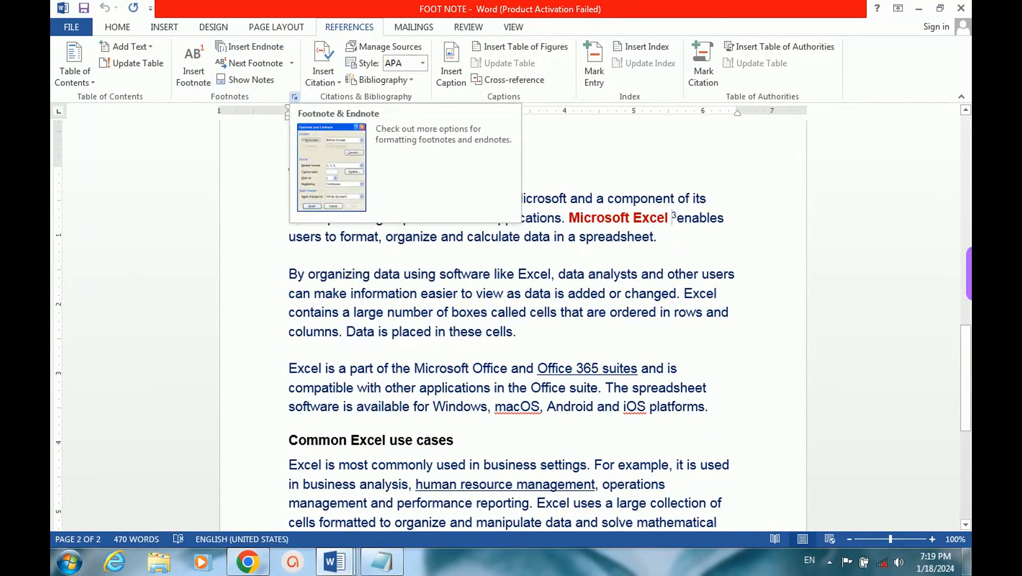
Review the highlighted footnotes at the end of page 1 and switch to the ENDNOTE document for comparison.
scroll(492, 331, down, 1)
scroll(480, 310, up, 1)
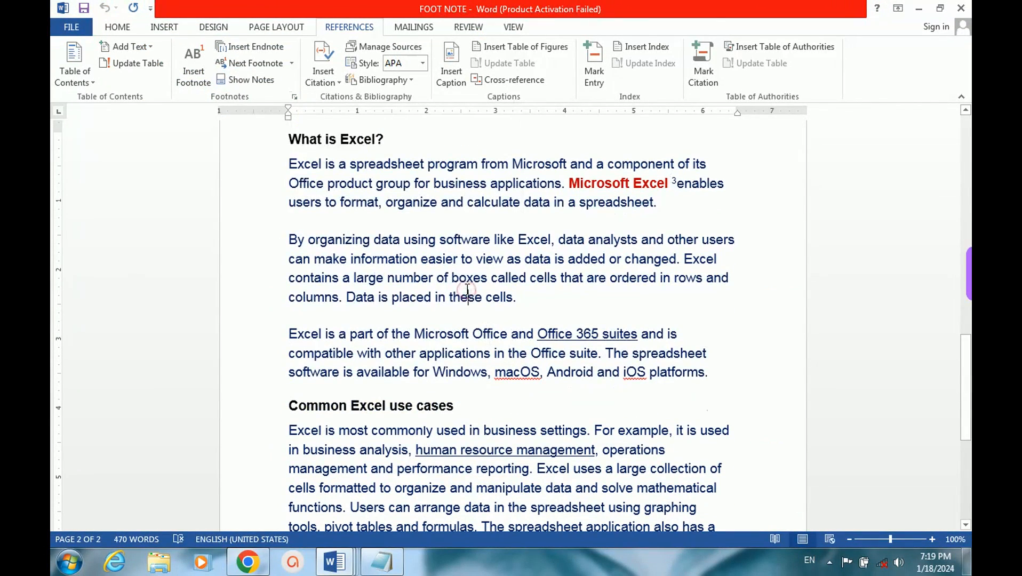
scroll(467, 289, up, 4)
scroll(468, 289, up, 5)
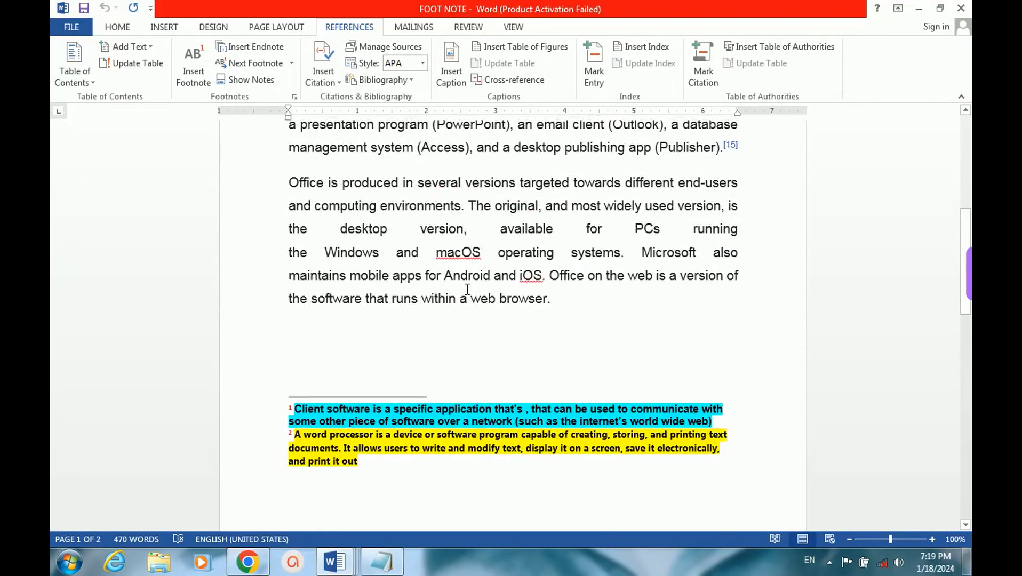
scroll(468, 289, up, 5)
scroll(467, 289, down, 5)
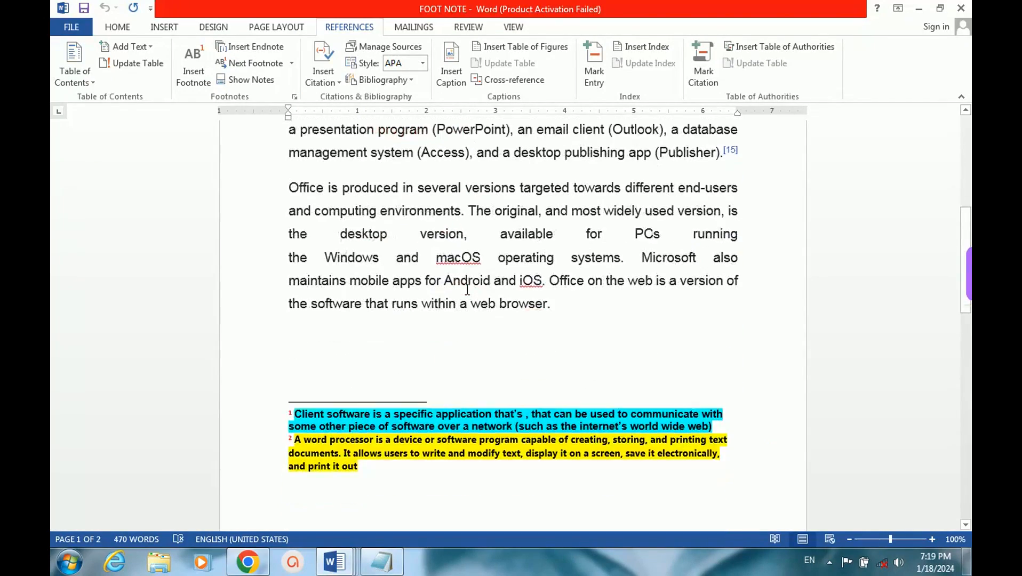
scroll(419, 342, down, 1)
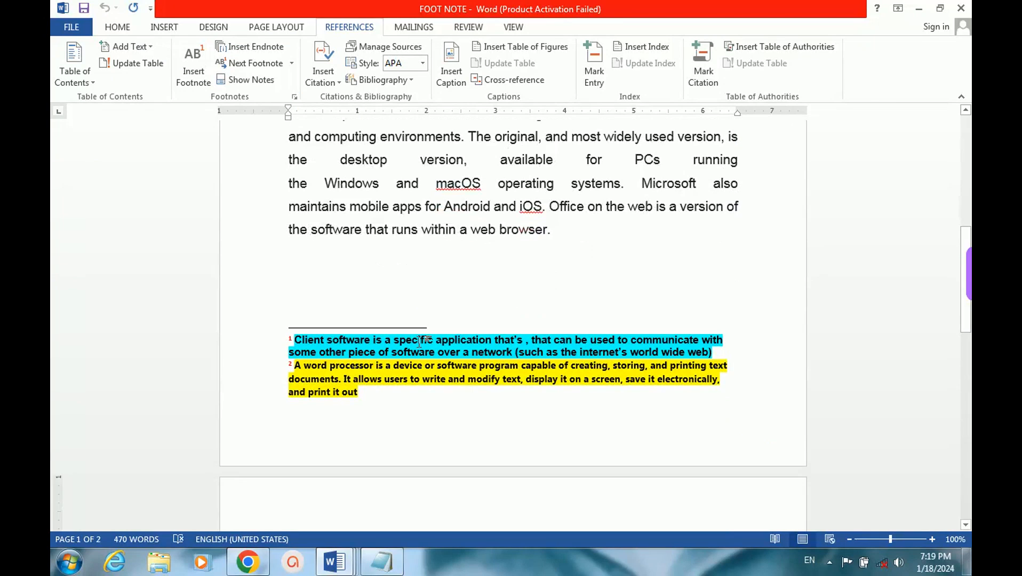
scroll(420, 341, up, 3)
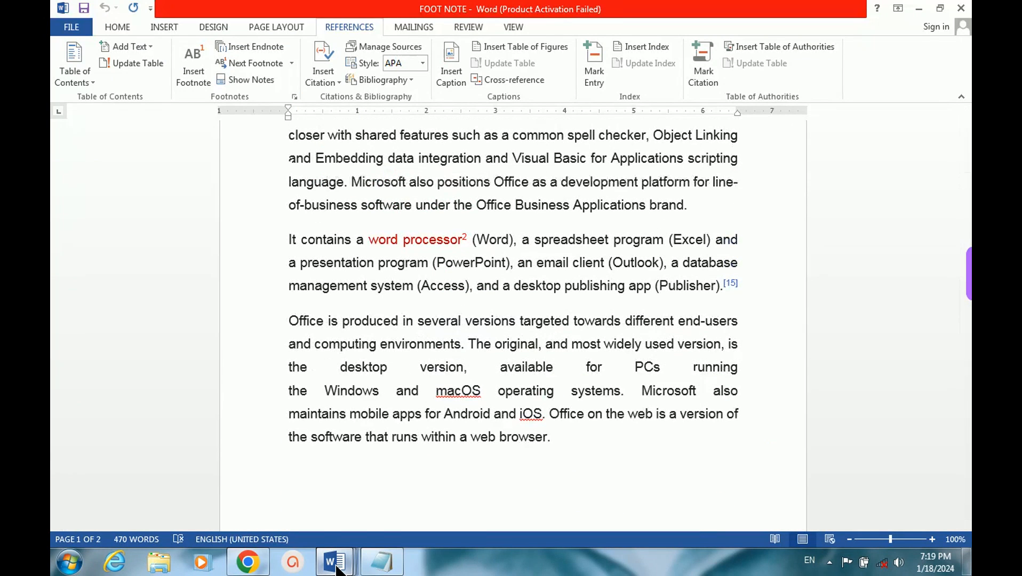
mouse_move(336, 569)
click(441, 490)
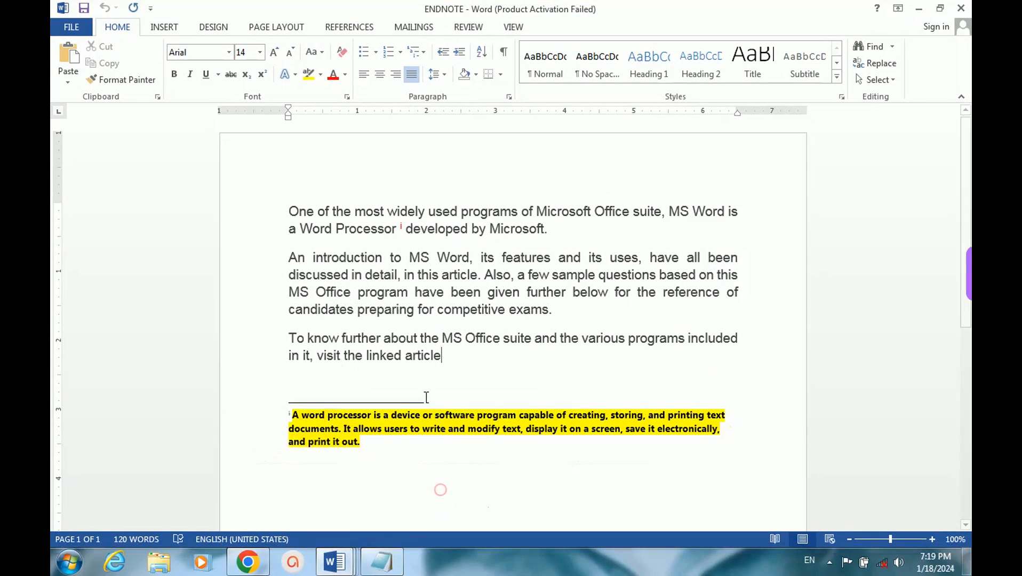